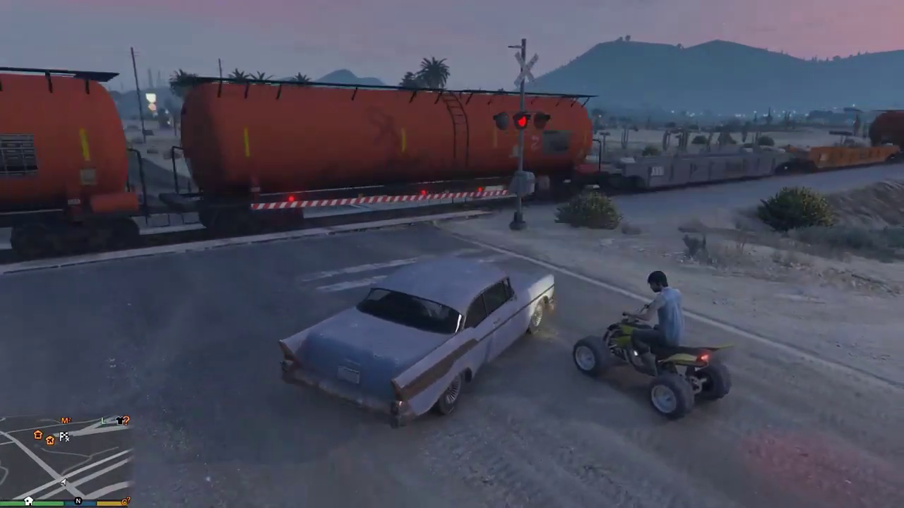
pyautogui.press('f')
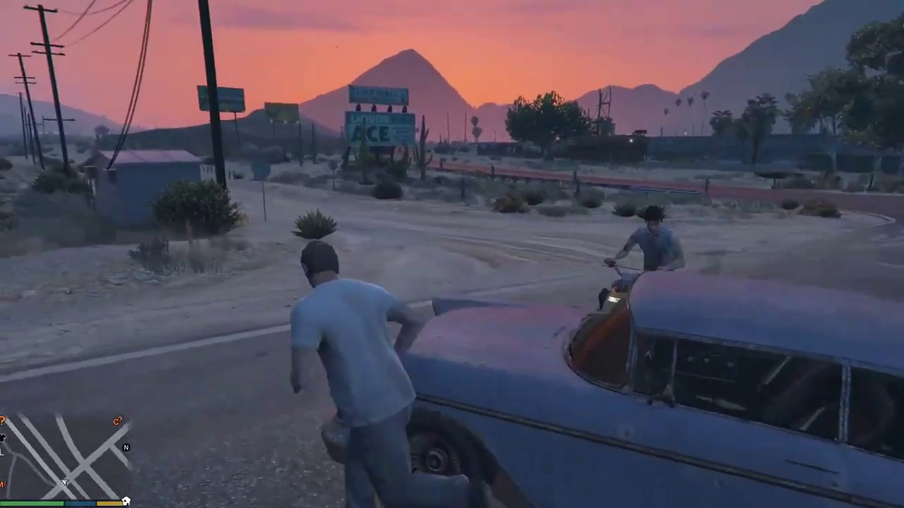
pyautogui.press('f')
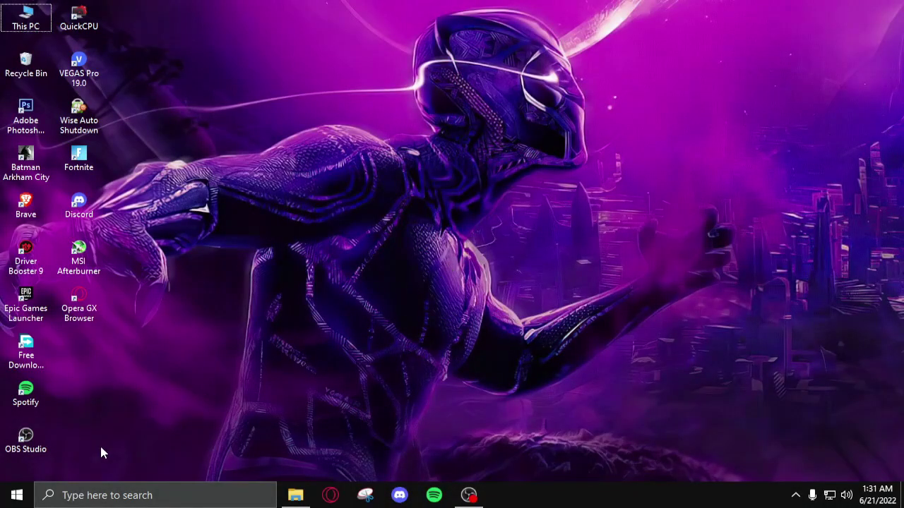
# - Run msconfig to open System Configuration
pyautogui.rightClick(17, 495)
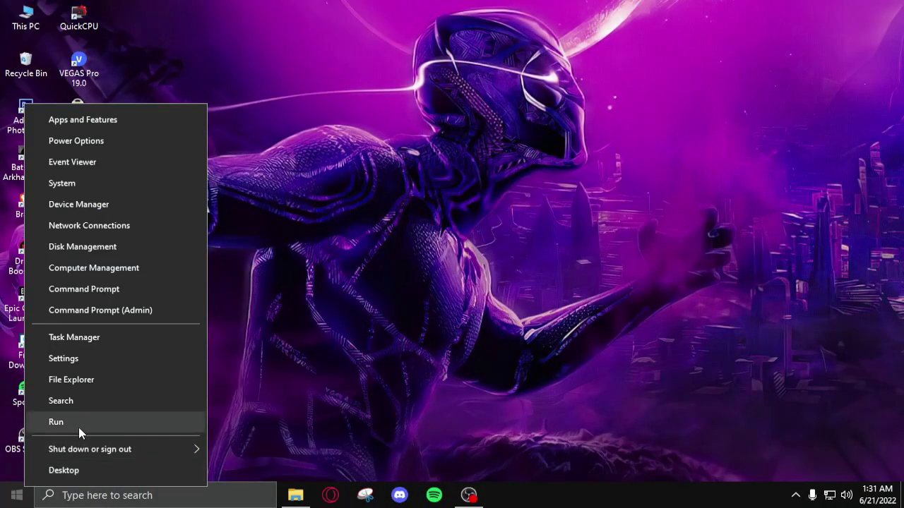
pyautogui.click(78, 427)
pyautogui.write('msc')
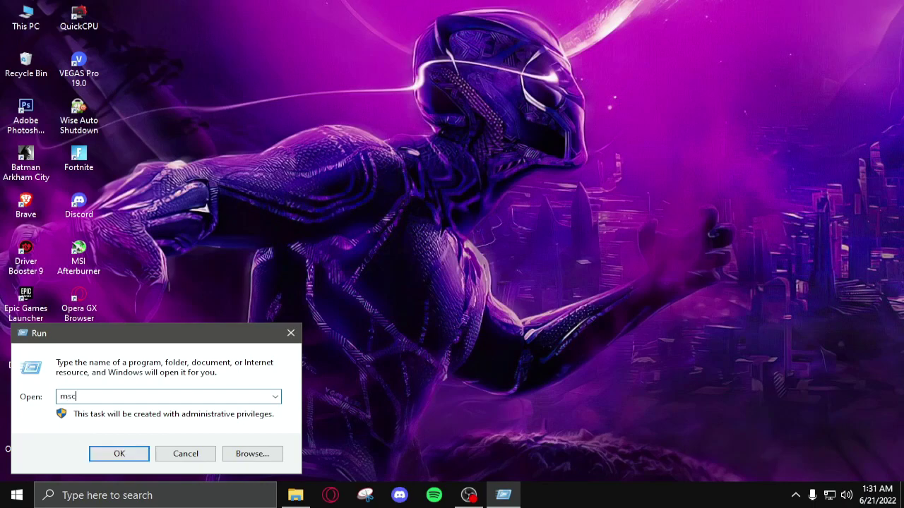
pyautogui.write('onfig')
pyautogui.press('Return')
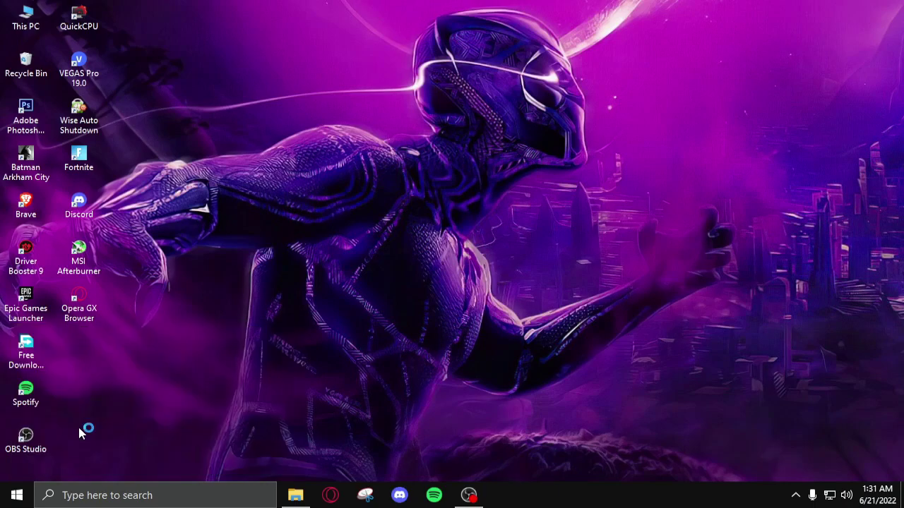
# - Enable the number of processors in the advanced boot options, set it to 4, then apply and exit without restarting
pyautogui.click(304, 144)
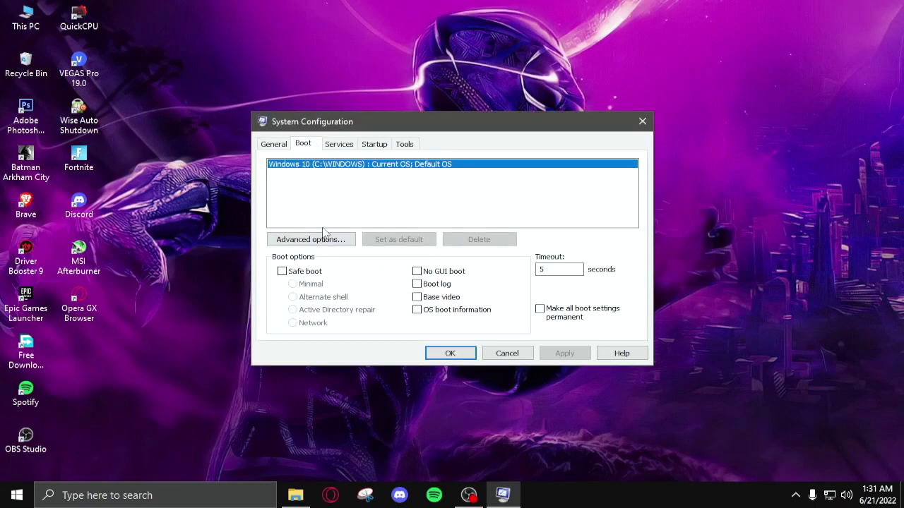
pyautogui.click(322, 239)
pyautogui.click(332, 146)
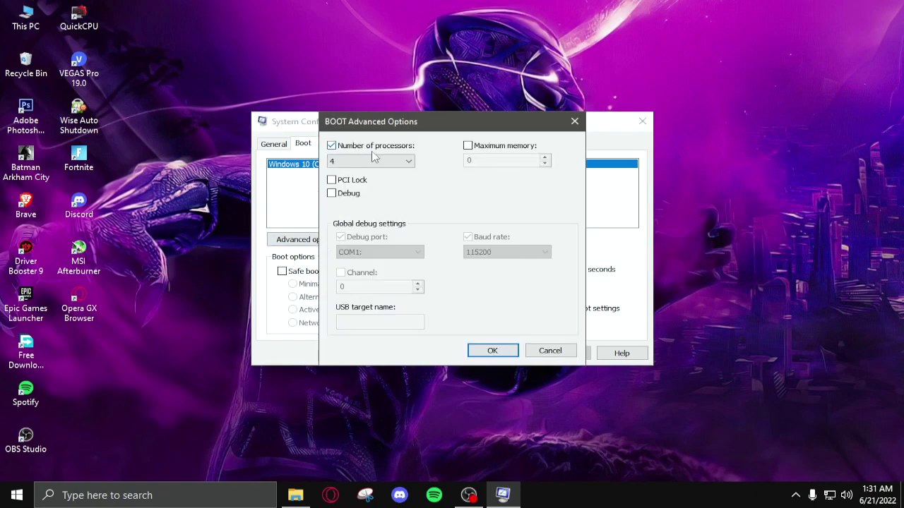
pyautogui.click(372, 161)
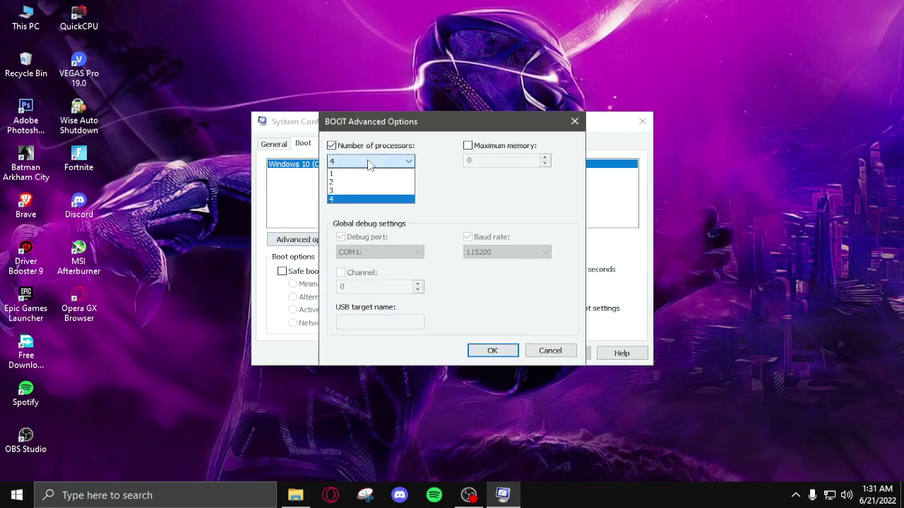
pyautogui.click(354, 200)
pyautogui.click(487, 351)
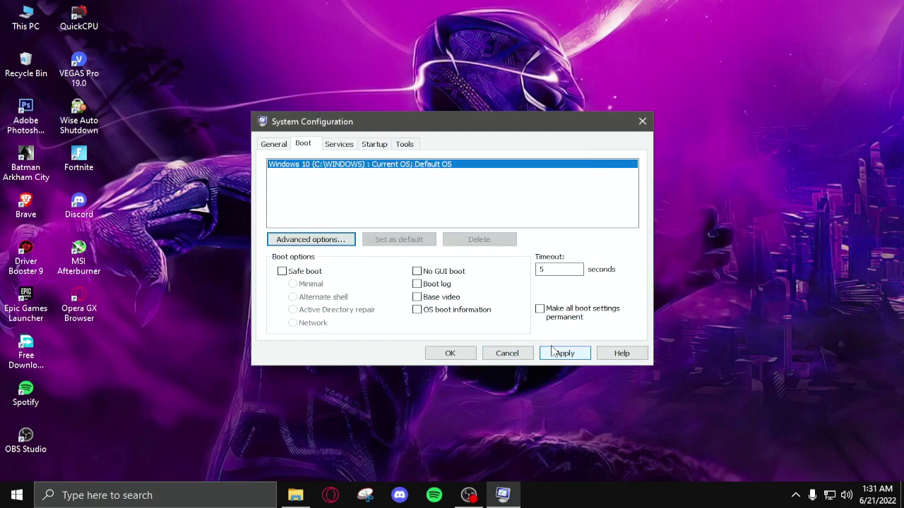
pyautogui.click(568, 354)
pyautogui.click(457, 354)
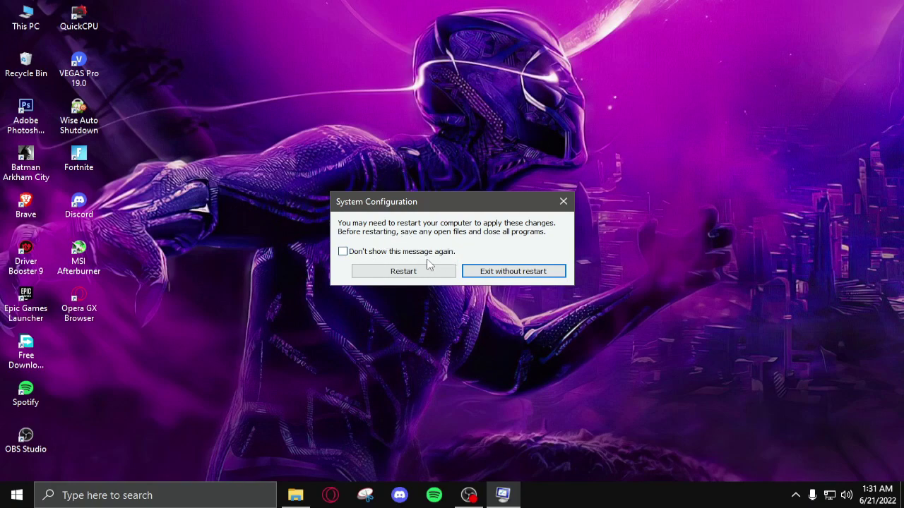
pyautogui.click(503, 272)
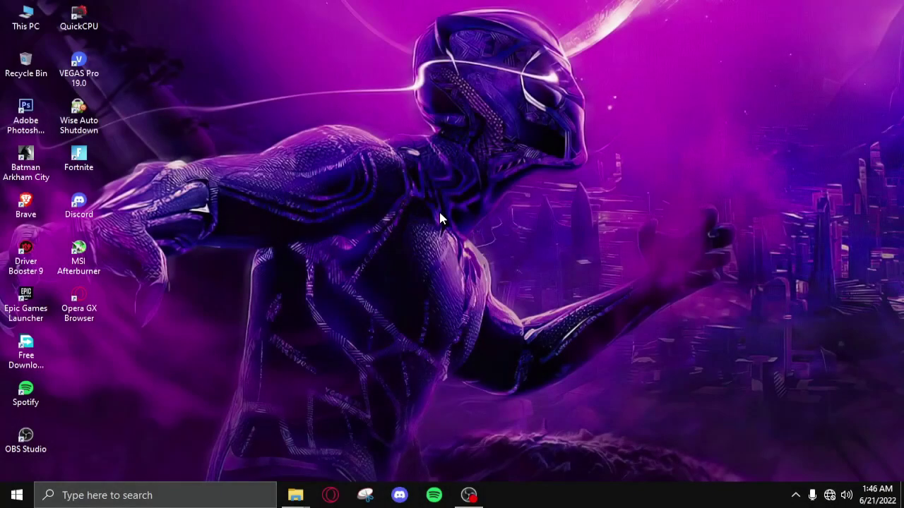
# - Open Performance Options through This PC's advanced system settings and confirm the custom visual effects
pyautogui.doubleClick(38, 11)
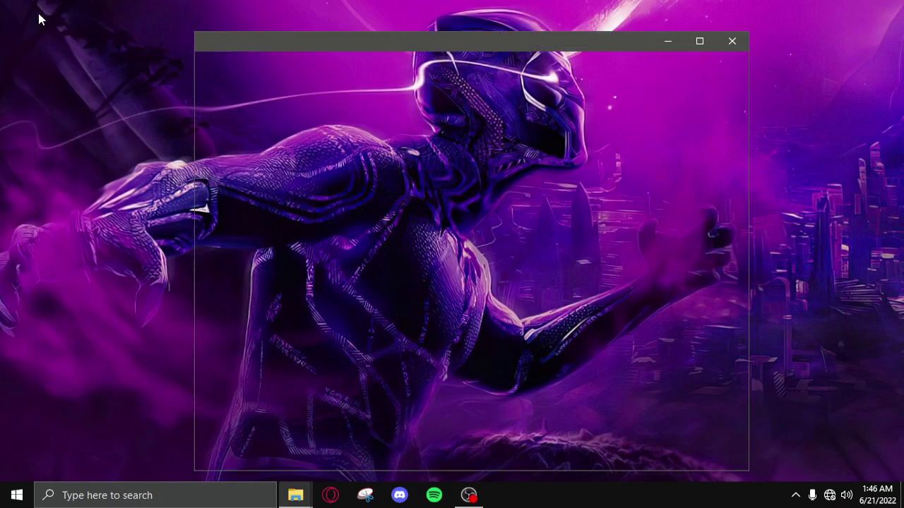
pyautogui.rightClick(515, 384)
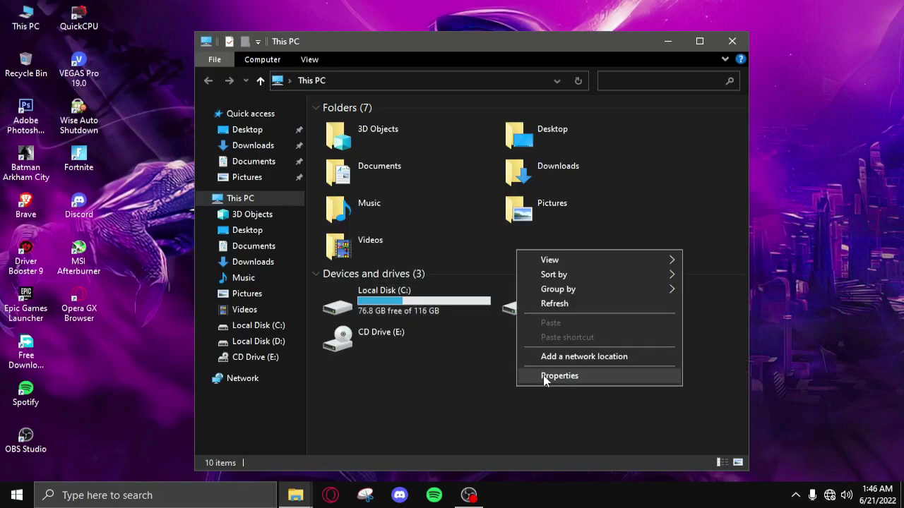
pyautogui.click(543, 377)
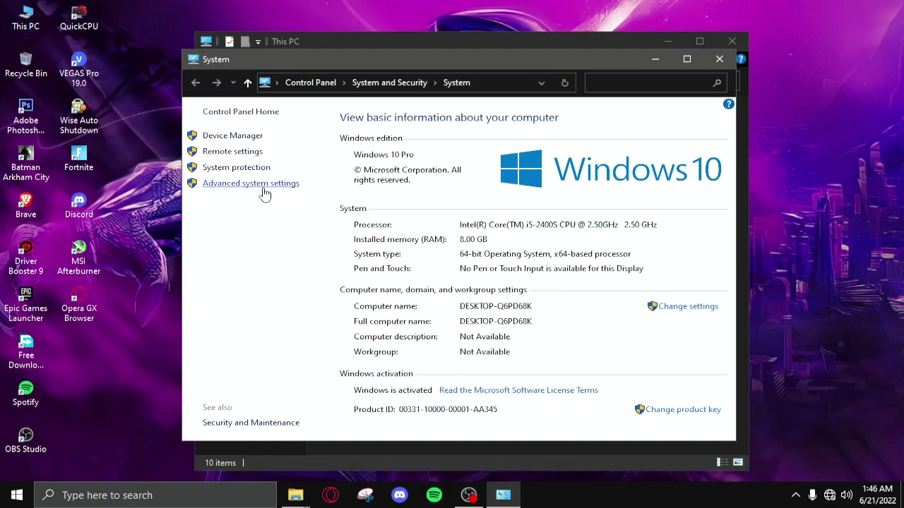
pyautogui.click(264, 188)
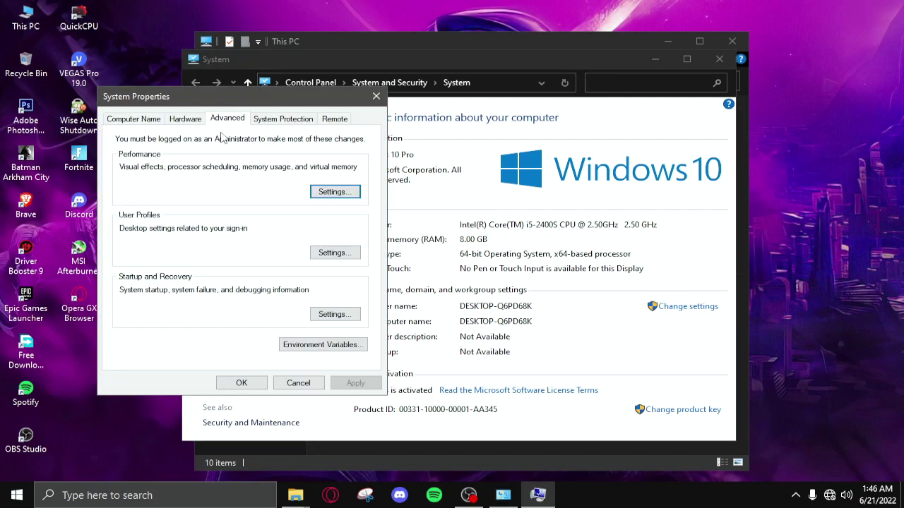
pyautogui.click(344, 195)
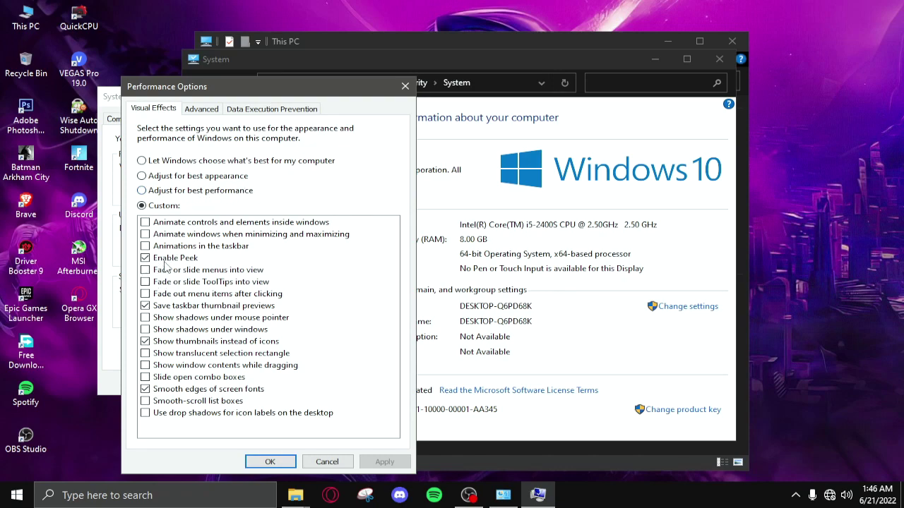
pyautogui.click(264, 461)
pyautogui.click(252, 387)
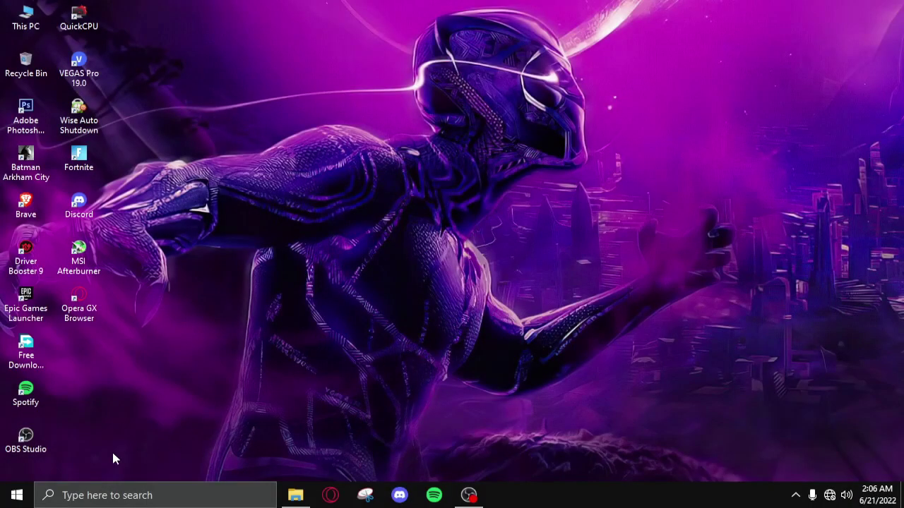
# - Turn Xbox Game Bar off in the Gaming settings and open the Game Mode settings
pyautogui.rightClick(17, 495)
pyautogui.click(68, 361)
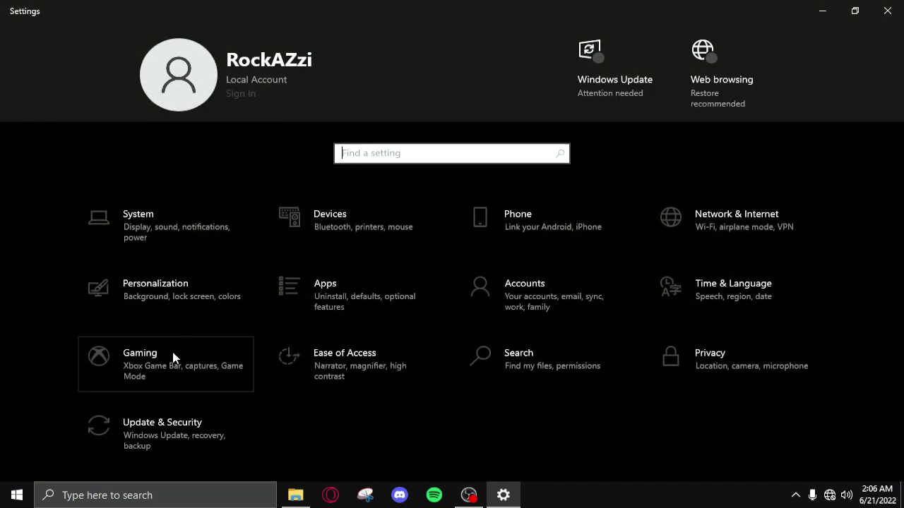
pyautogui.click(173, 357)
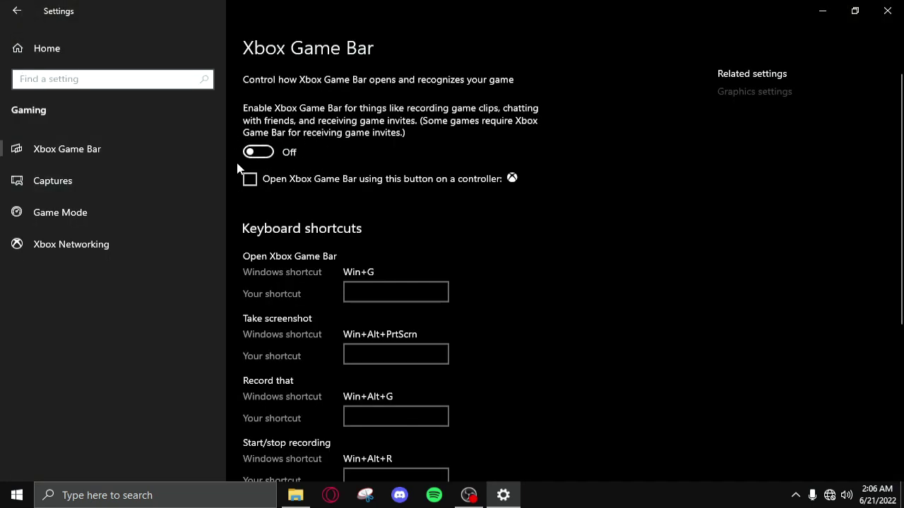
pyautogui.click(269, 153)
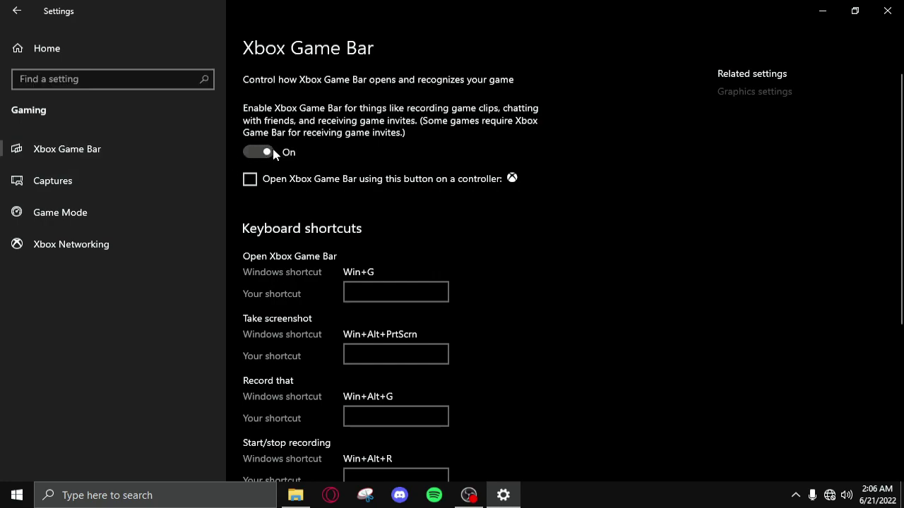
pyautogui.click(270, 152)
pyautogui.click(91, 215)
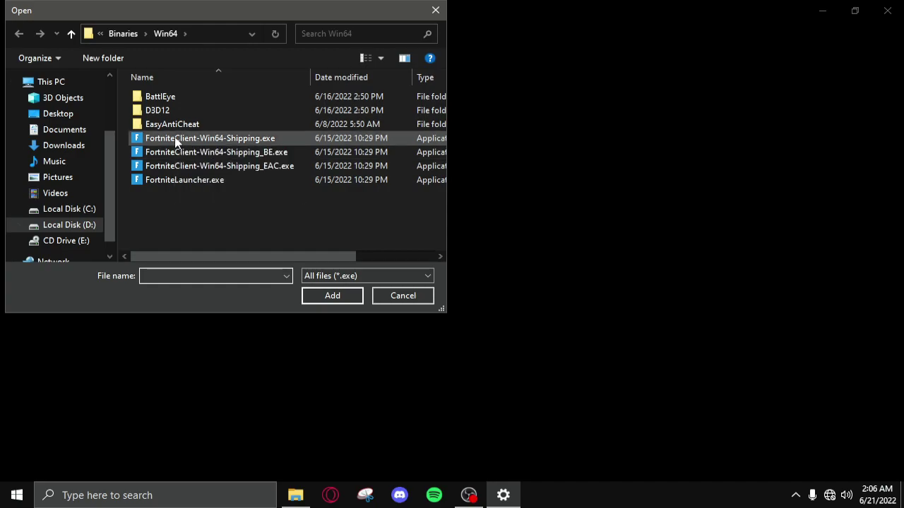
# - Choose FortniteClient-Win64-Shipping.exe in Graphics settings and save Fortnite's graphics preference as High performance
pyautogui.doubleClick(174, 141)
pyautogui.click(208, 315)
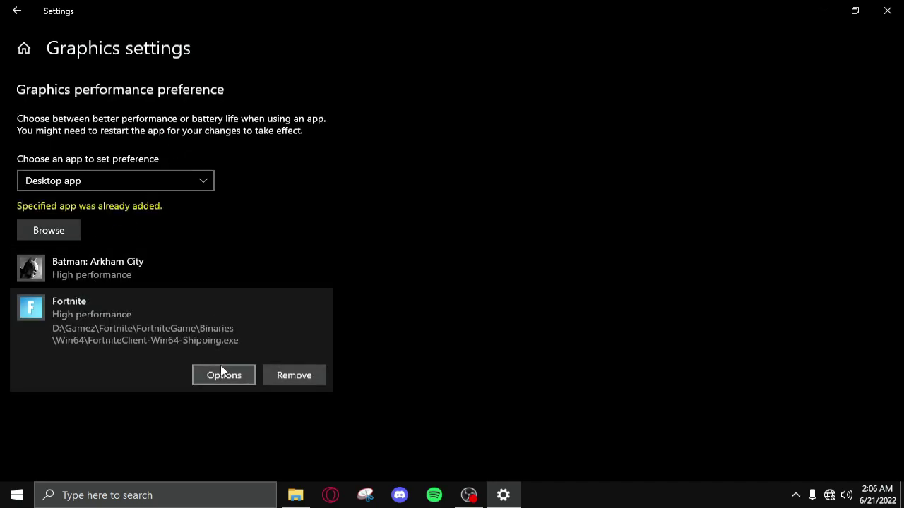
pyautogui.click(211, 376)
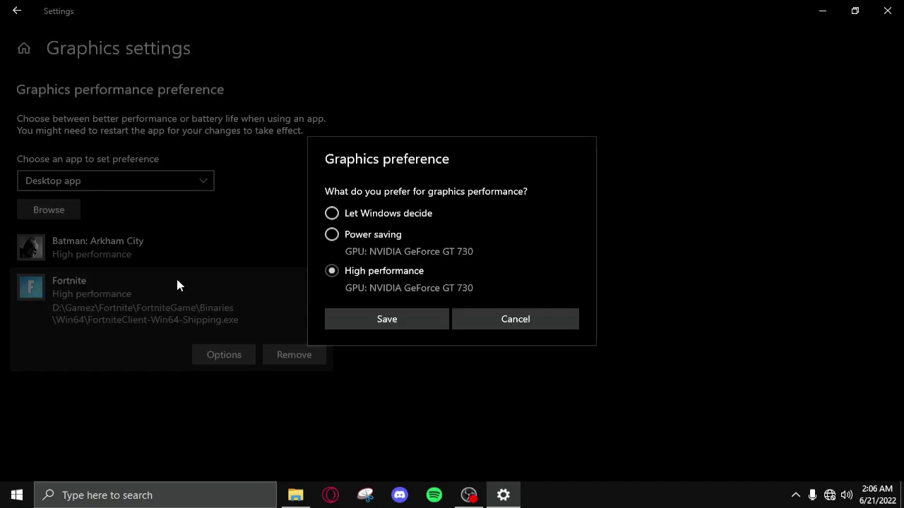
pyautogui.click(383, 318)
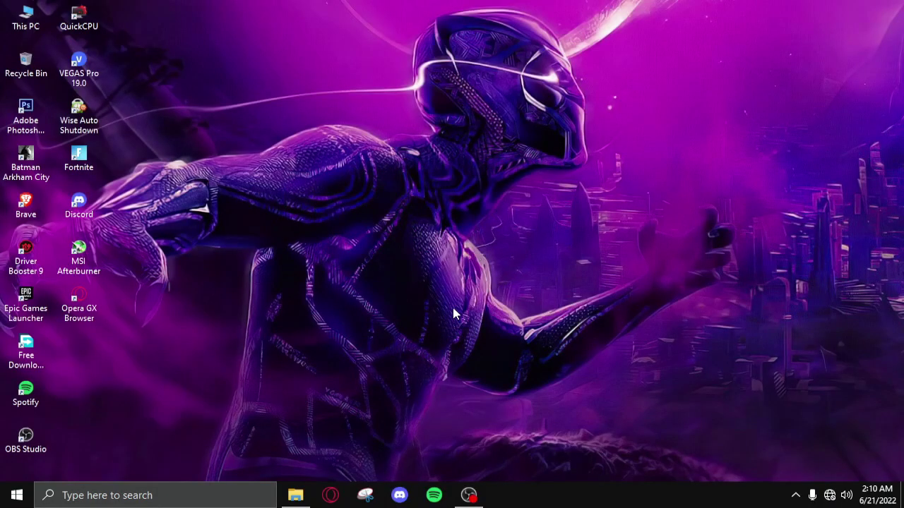
# - Search the Windows settings for "back" and open the Background apps page
pyautogui.rightClick(16, 495)
pyautogui.click(75, 381)
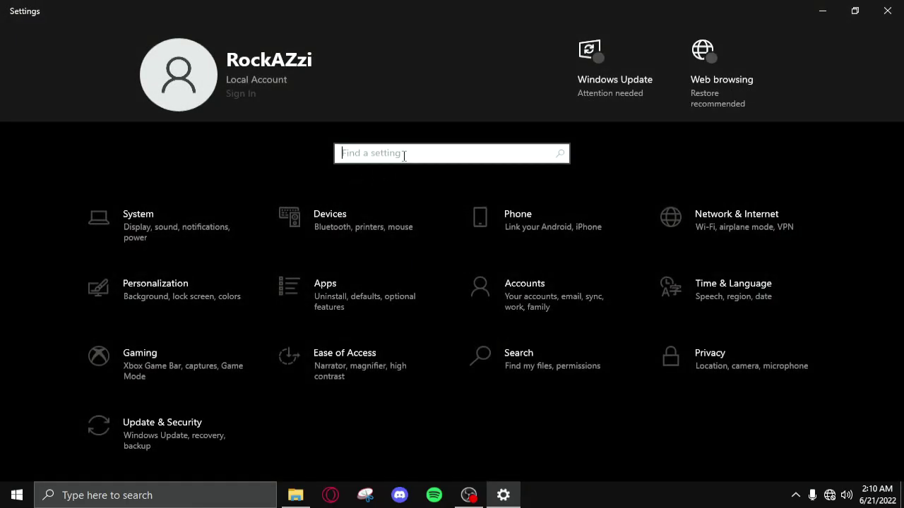
pyautogui.write('back')
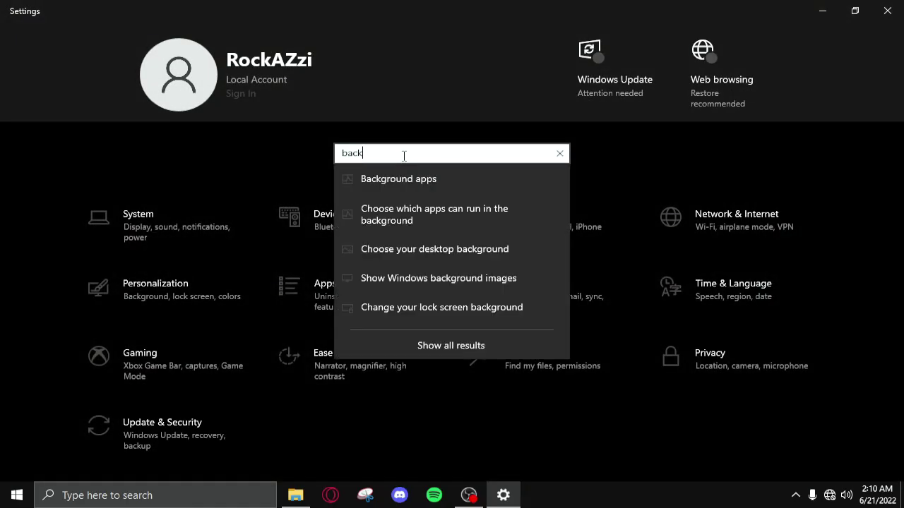
pyautogui.click(372, 178)
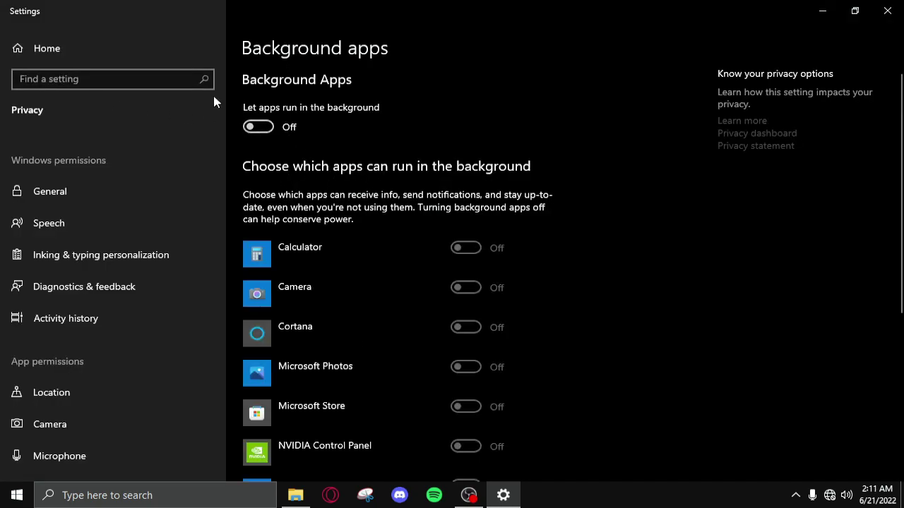
# - Find the app notification settings by searching for "notification", turn off notifications from apps and other senders, and close Settings
pyautogui.click(135, 82)
pyautogui.write('noti')
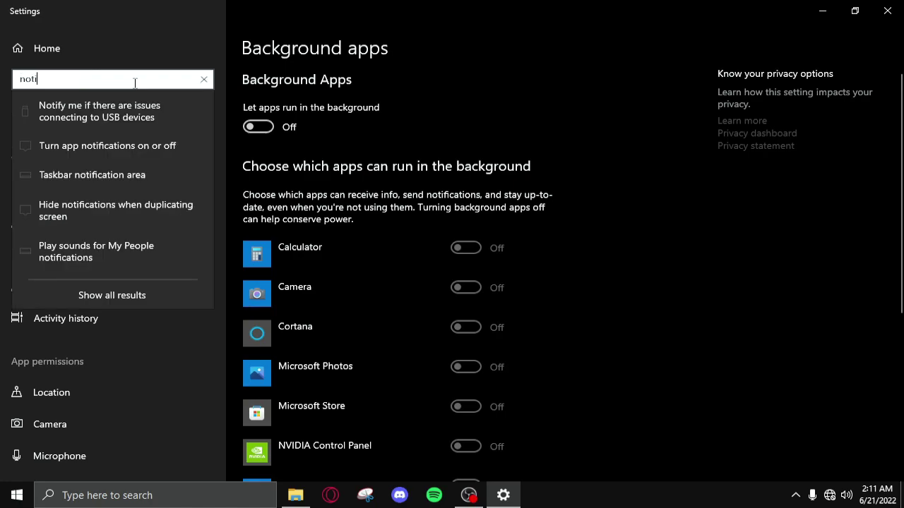
pyautogui.write('fication')
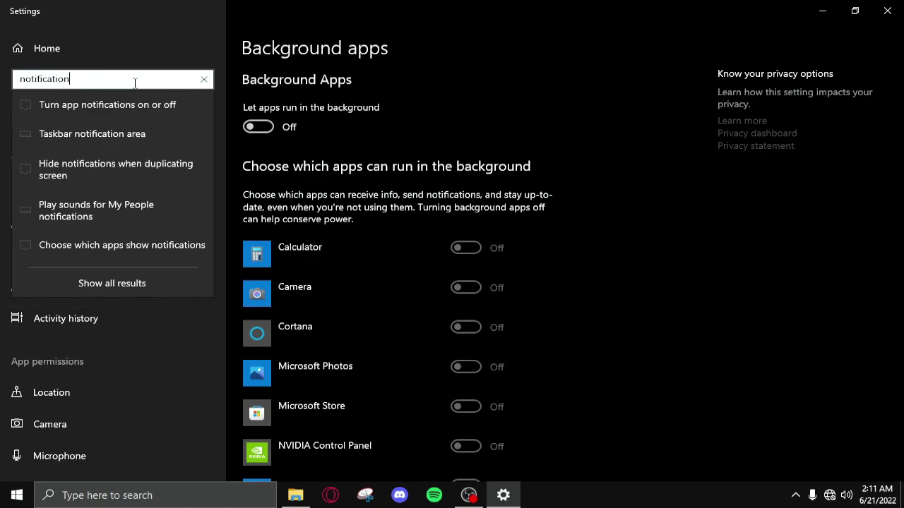
pyautogui.click(124, 108)
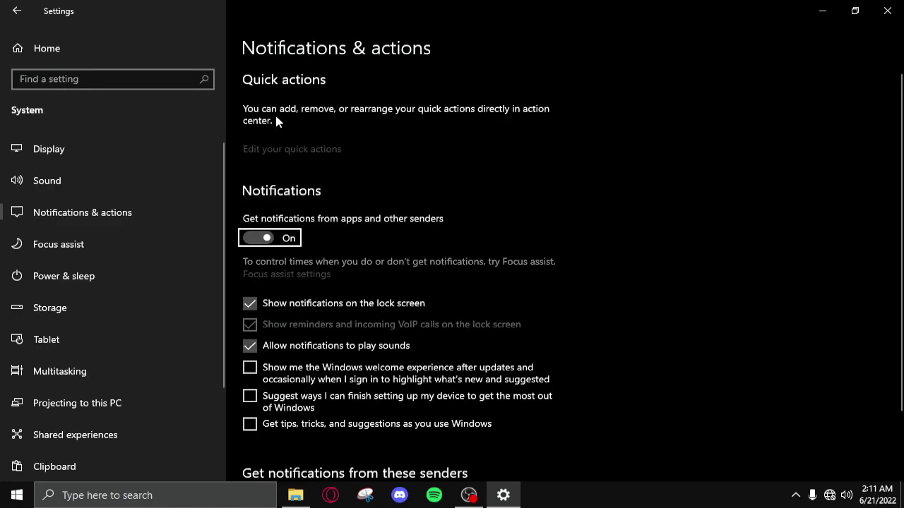
pyautogui.click(256, 240)
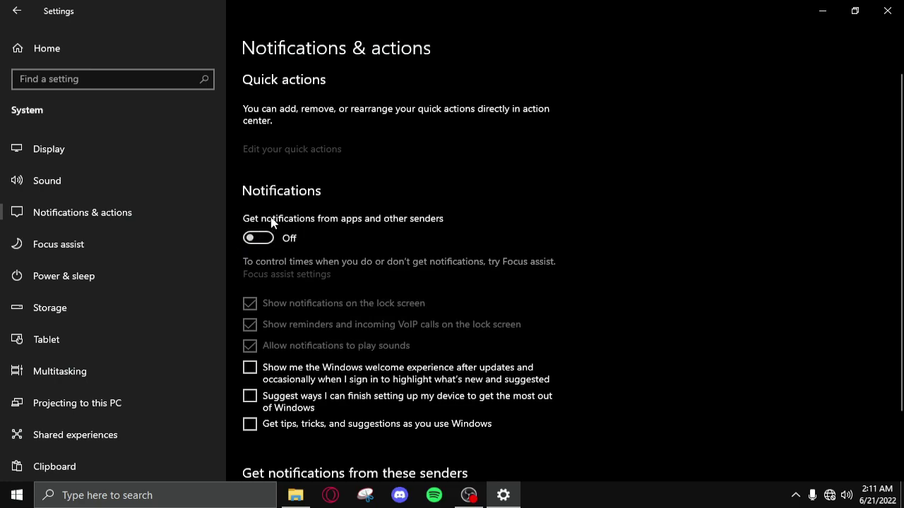
pyautogui.click(885, 12)
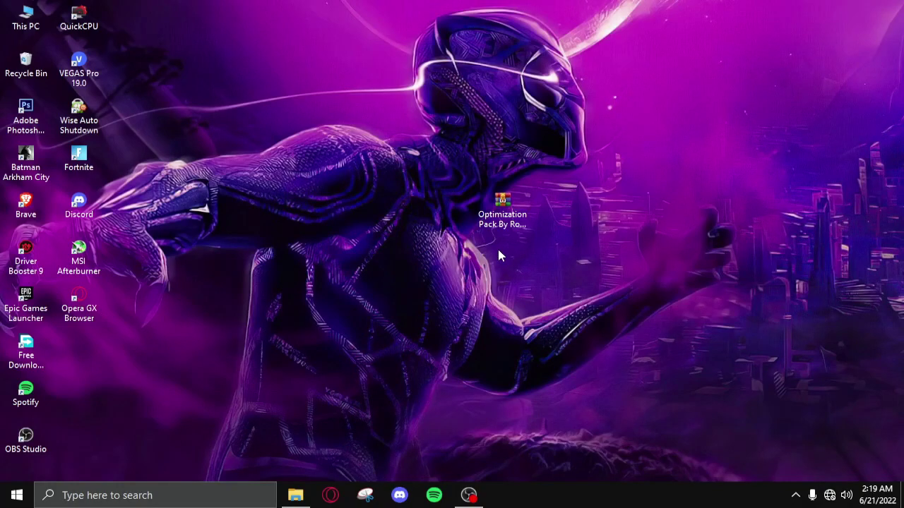
# - Extract the Optimization Pack archive on the desktop, move the extracted folder to the desktop's centre and open it
pyautogui.rightClick(510, 197)
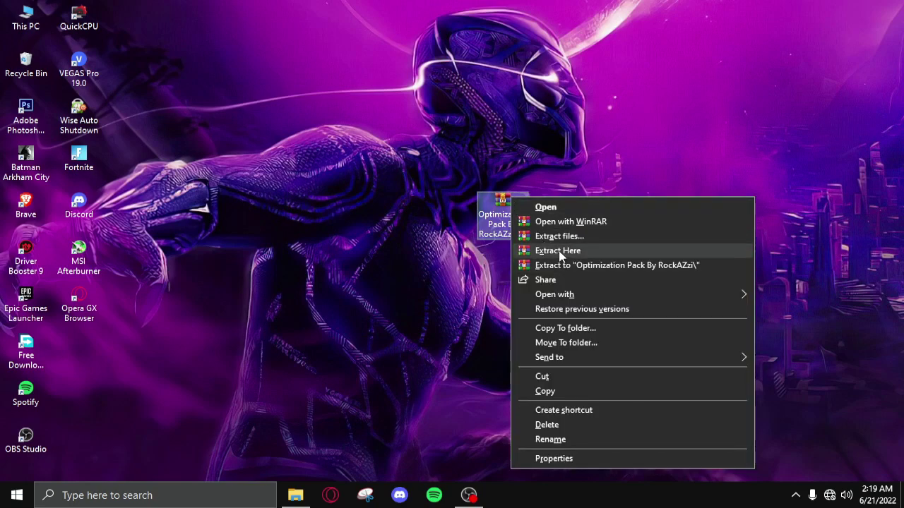
pyautogui.click(557, 252)
pyautogui.moveTo(83, 349); pyautogui.dragTo(446, 211)
pyautogui.doubleClick(446, 212)
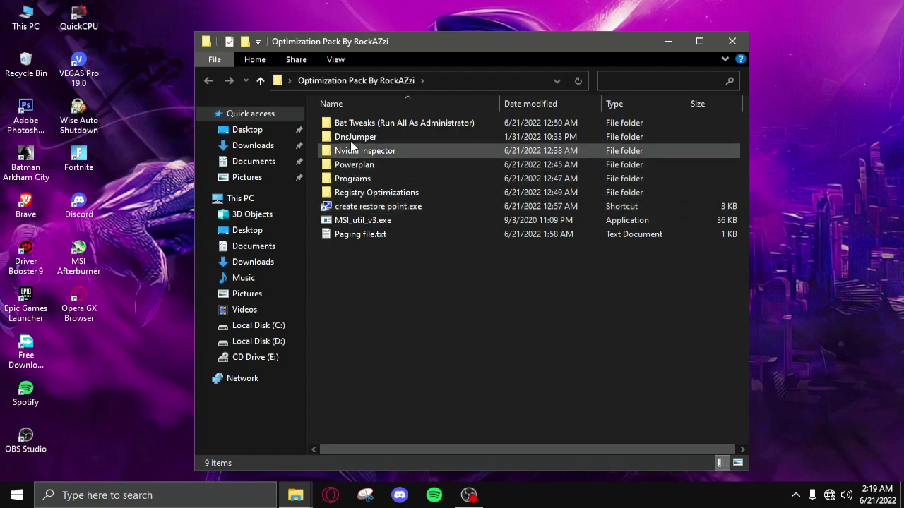
# - Open the restore point shortcut and try a 6% maximum disk usage for system protection on Local Disk (C:)
pyautogui.doubleClick(366, 207)
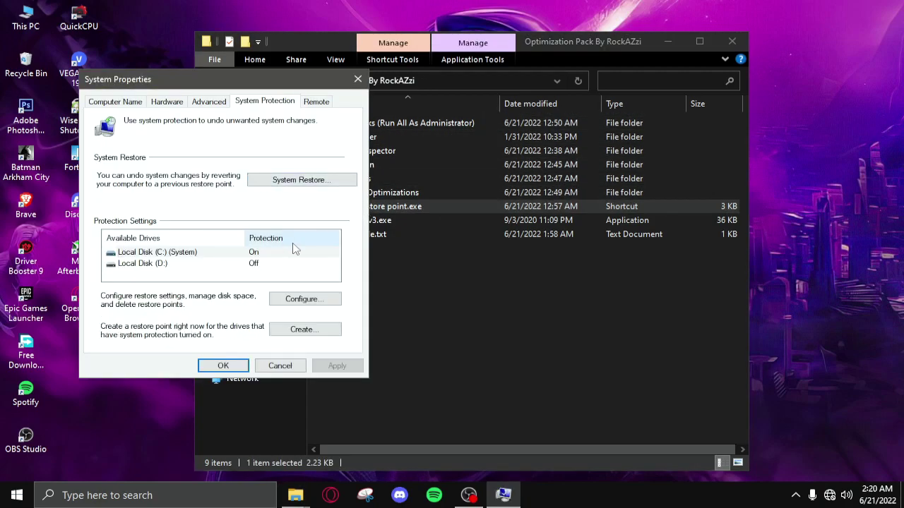
pyautogui.click(294, 300)
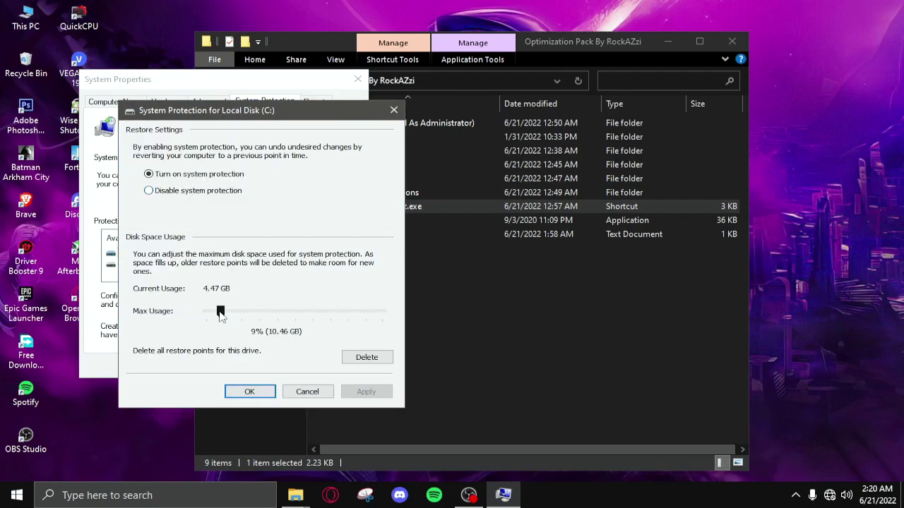
pyautogui.moveTo(220, 315); pyautogui.dragTo(215, 317)
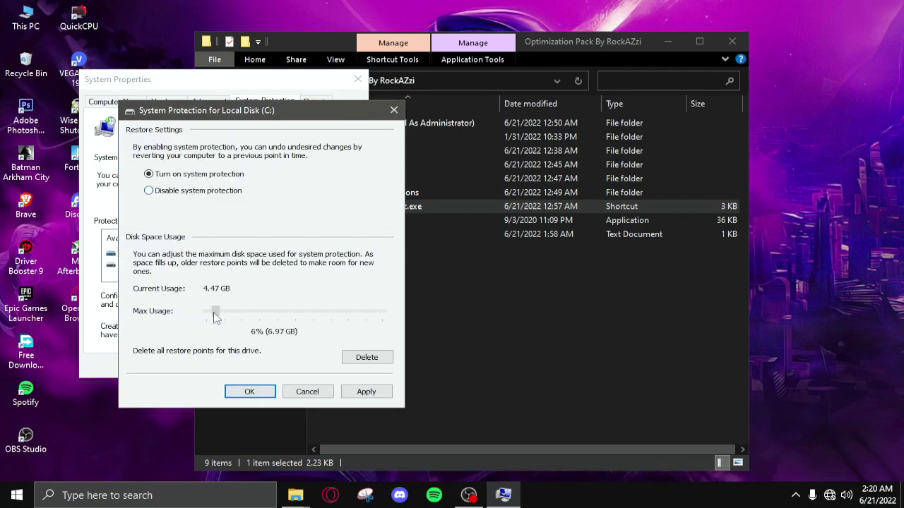
pyautogui.click(307, 391)
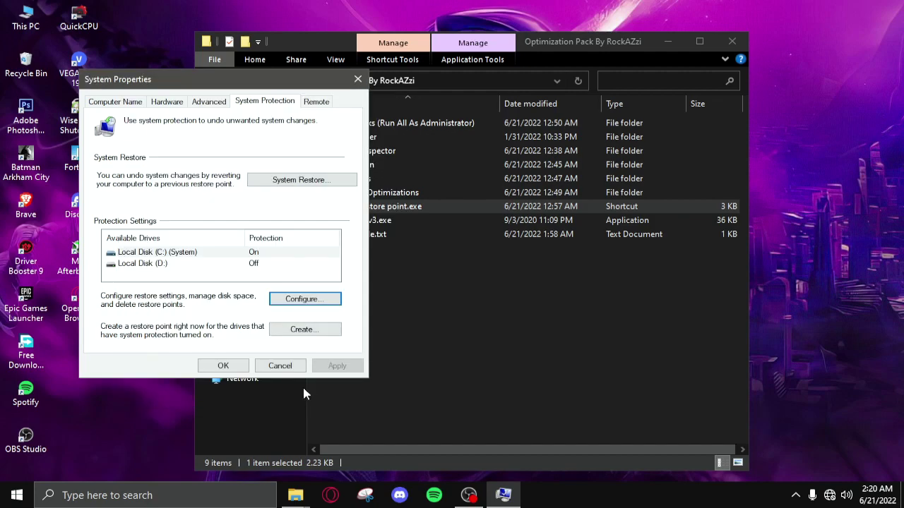
pyautogui.click(223, 366)
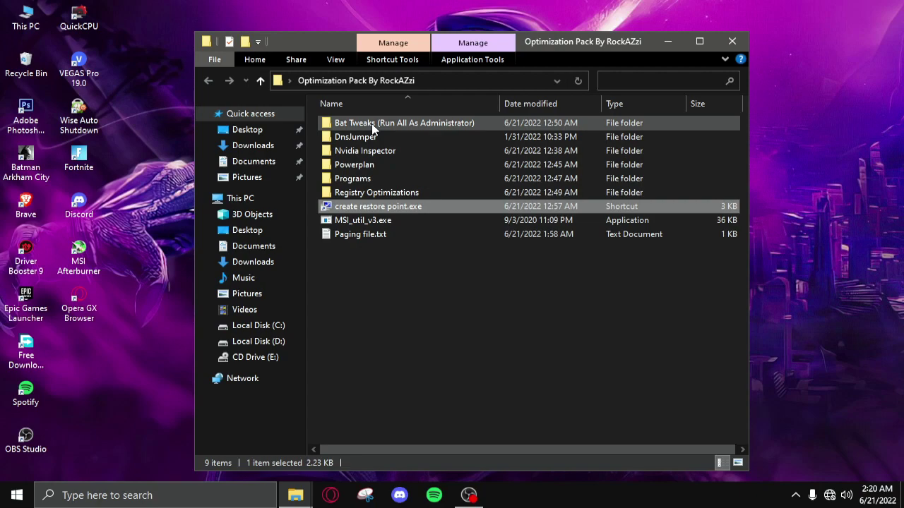
# - Open the Bat Tweaks folder and run Clean Temporary Files.bat as administrator, continuing through its prompts
pyautogui.doubleClick(372, 124)
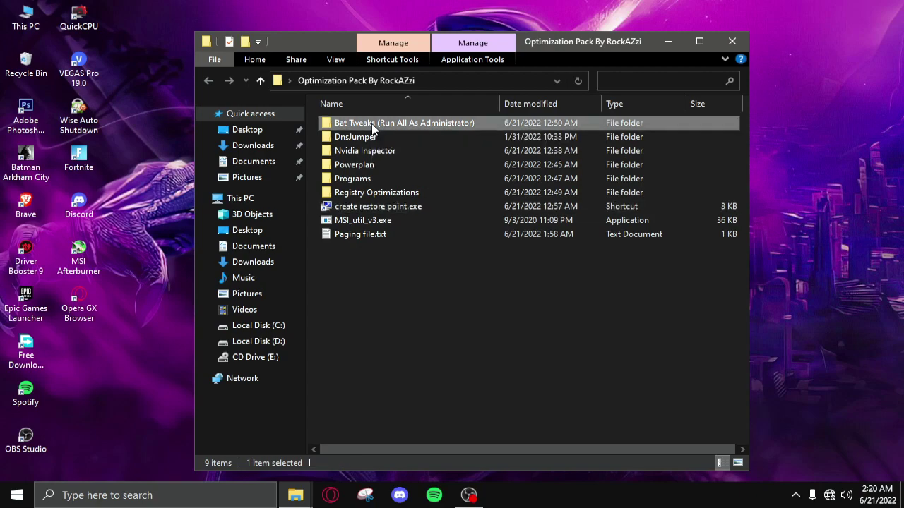
pyautogui.rightClick(372, 125)
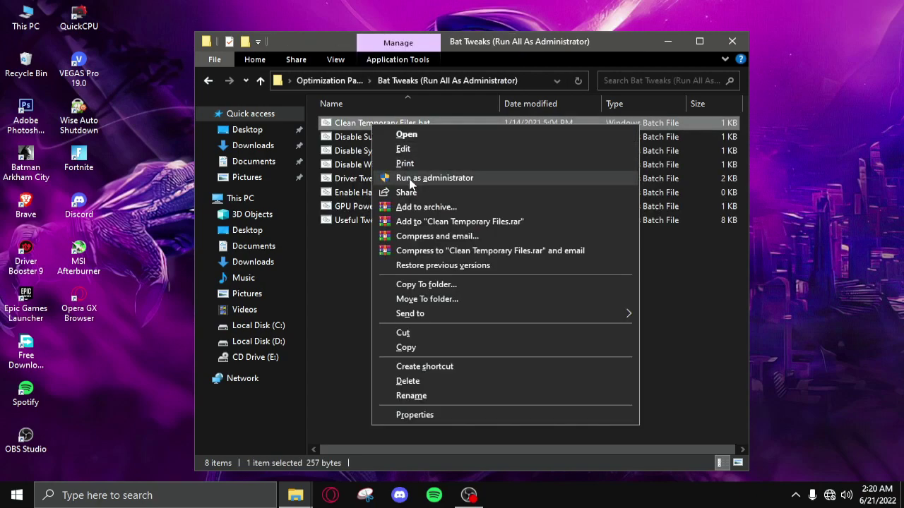
pyautogui.click(410, 181)
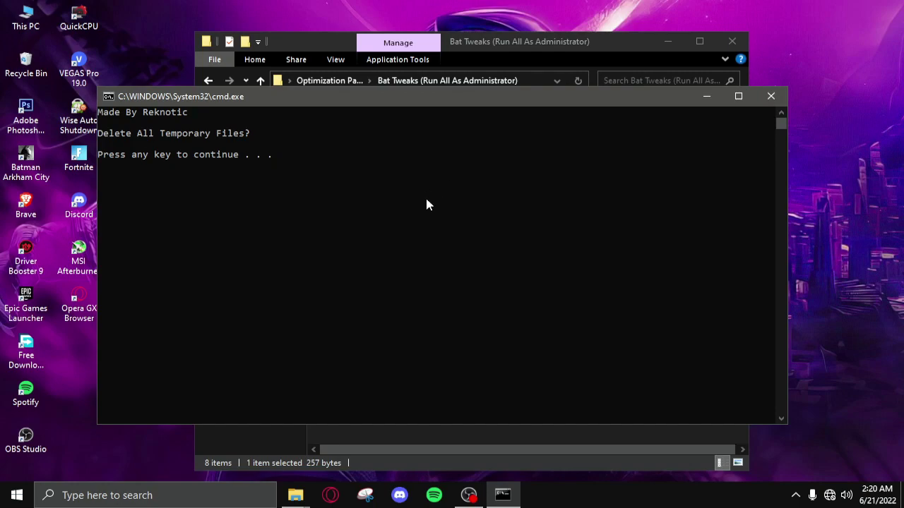
pyautogui.press('space')
pyautogui.press('space')
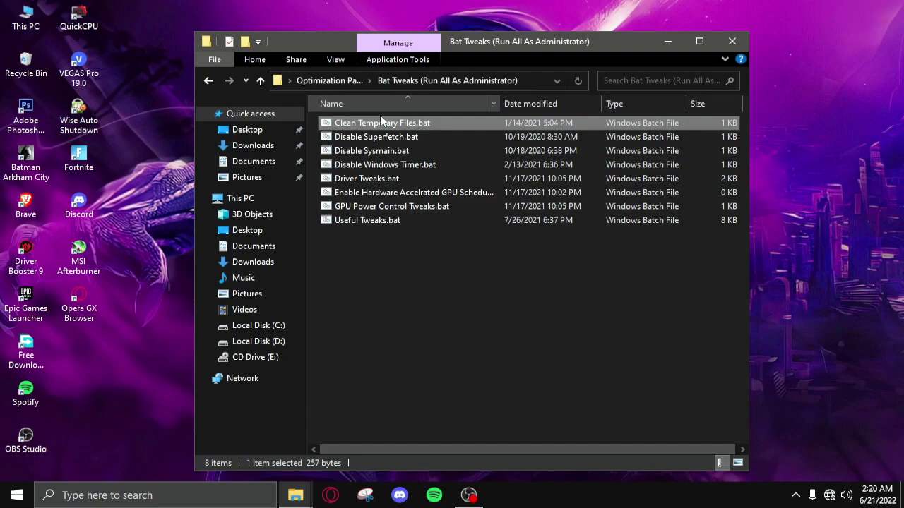
# - Run Disable Superfetch.bat and Disable Sysmain.bat as administrator and continue through their prompts
pyautogui.rightClick(374, 137)
pyautogui.click(423, 196)
pyautogui.press('space')
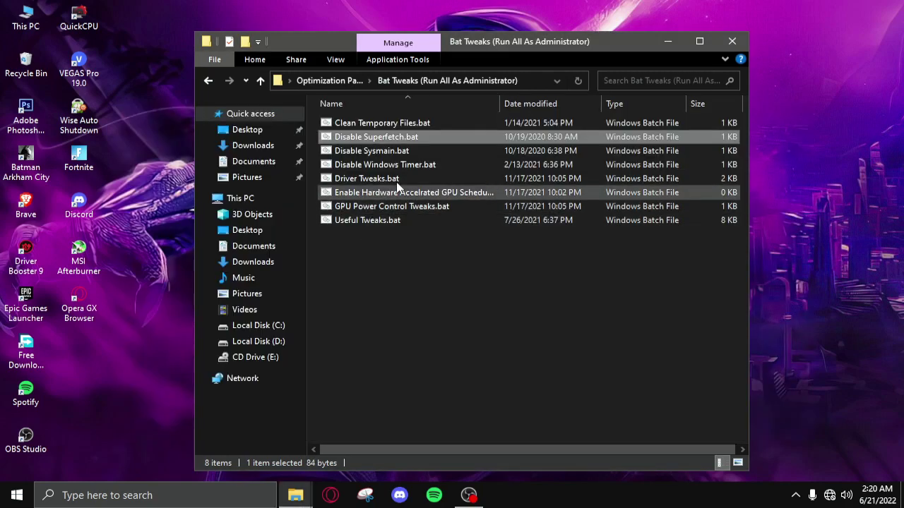
pyautogui.rightClick(444, 157)
pyautogui.click(404, 150)
pyautogui.rightClick(405, 151)
pyautogui.click(446, 201)
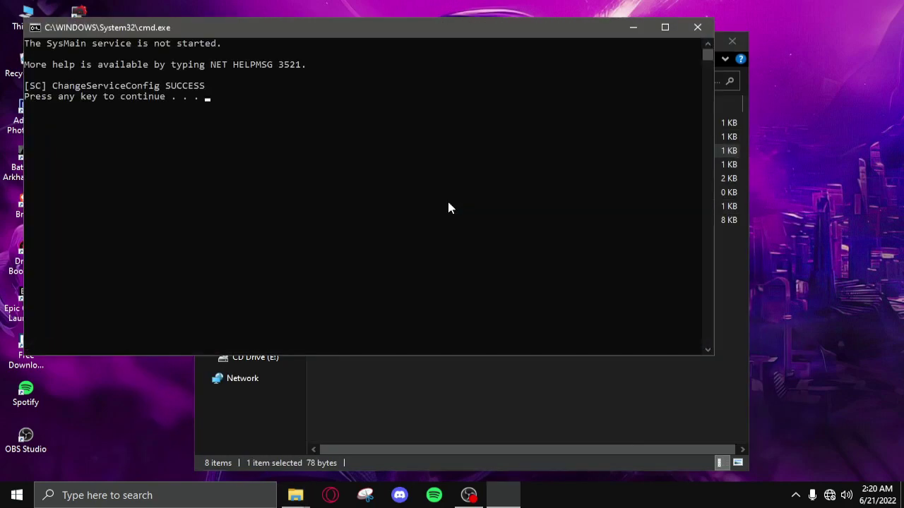
pyautogui.press('space')
# - Run Disable Windows Timer.bat and Driver Tweaks.bat as administrator and continue through their prompts
pyautogui.click(381, 164)
pyautogui.rightClick(381, 165)
pyautogui.click(426, 218)
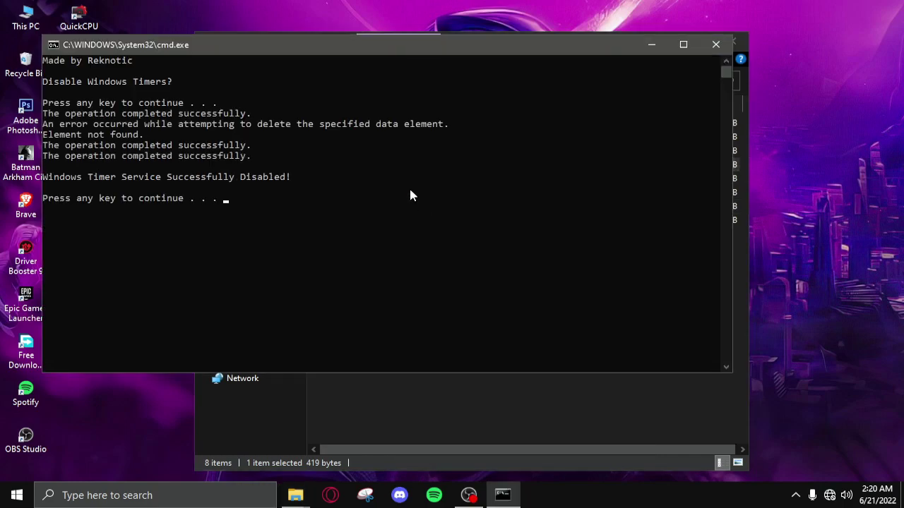
pyautogui.press('space')
pyautogui.click(405, 180)
pyautogui.rightClick(405, 181)
pyautogui.click(453, 233)
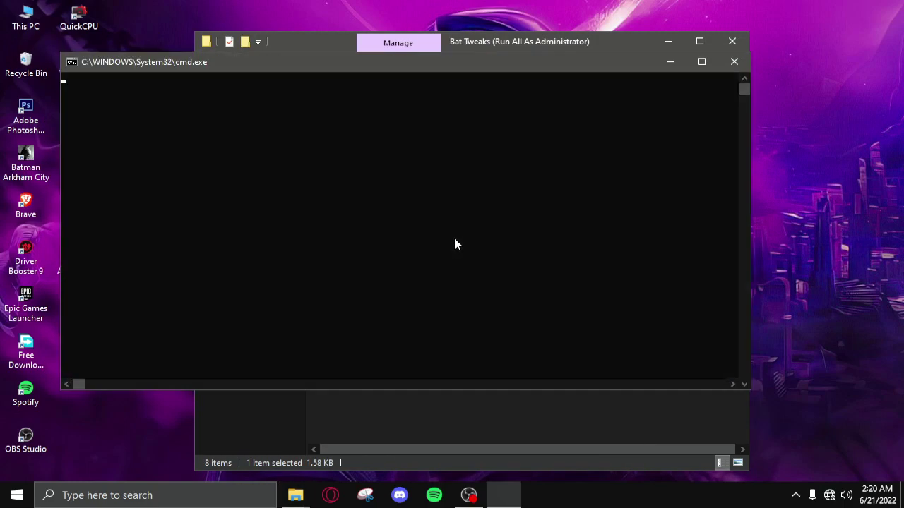
pyautogui.press('space')
# - Run the Enable Hardware Accelrated GPU Scheduling and GPU Power Control Tweaks batch files as administrator
pyautogui.click(430, 193)
pyautogui.rightClick(431, 192)
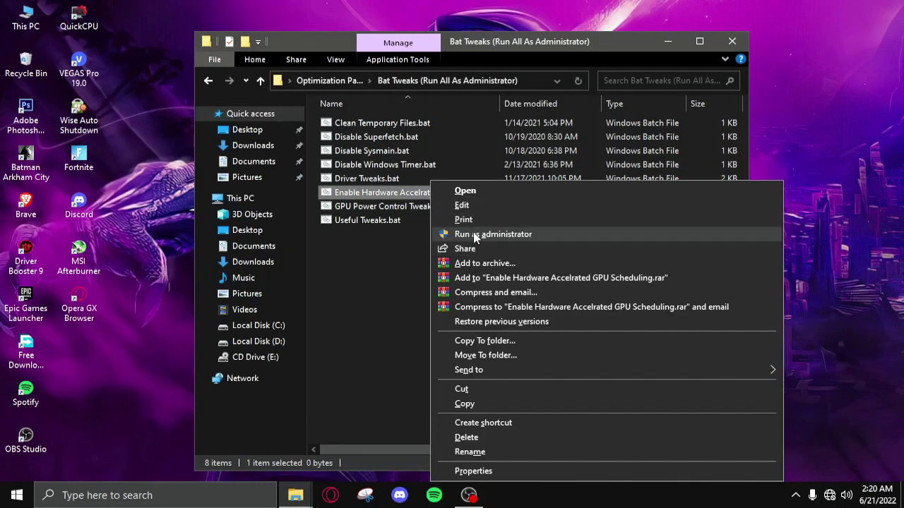
pyautogui.click(480, 234)
pyautogui.click(434, 206)
pyautogui.rightClick(435, 206)
pyautogui.click(484, 234)
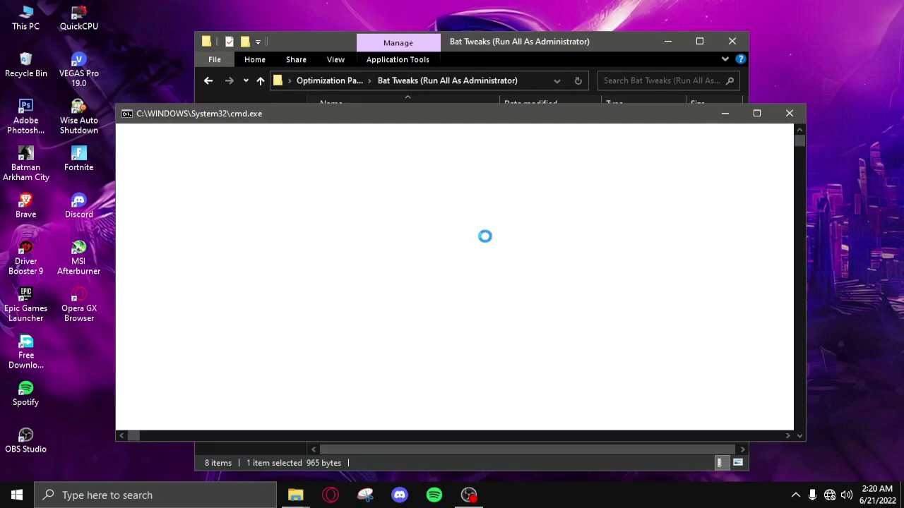
pyautogui.press('space')
# - Run Useful Tweaks.bat as administrator and return to the Optimization Pack folder
pyautogui.click(438, 220)
pyautogui.rightClick(438, 220)
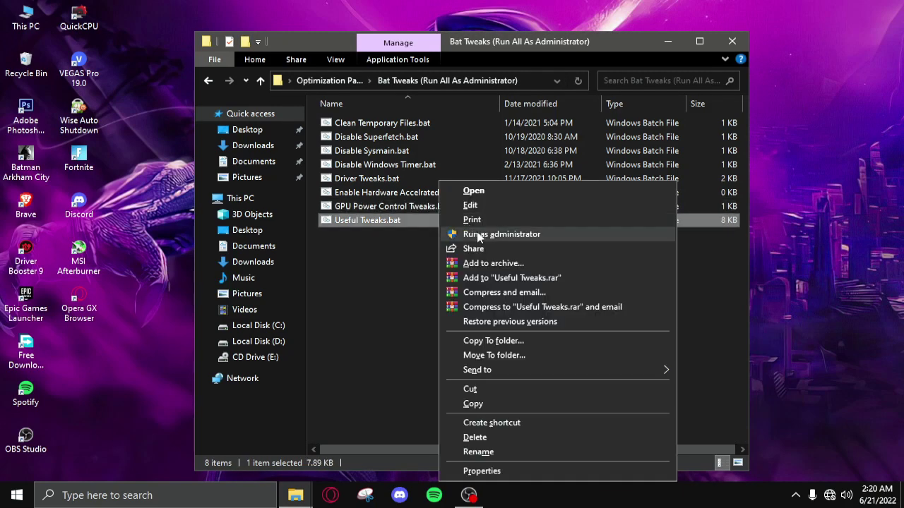
pyautogui.click(478, 236)
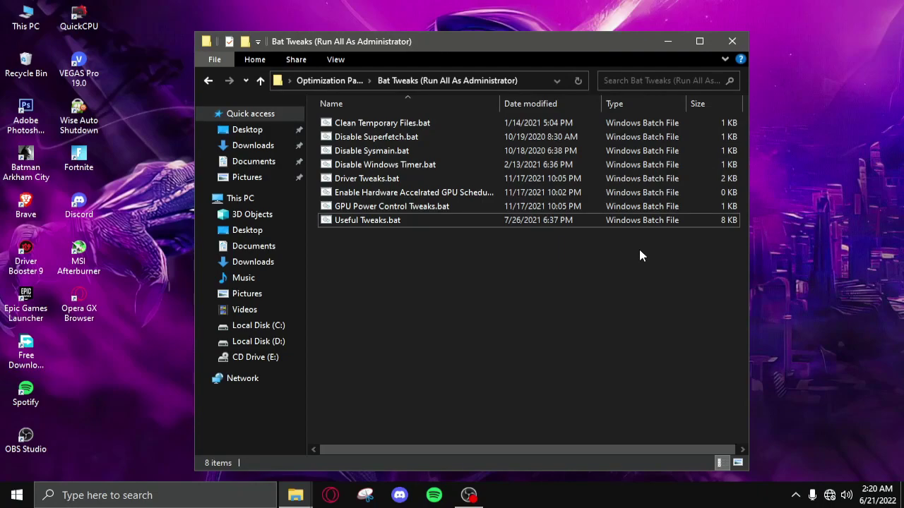
pyautogui.hotkey('alt', 'Left')
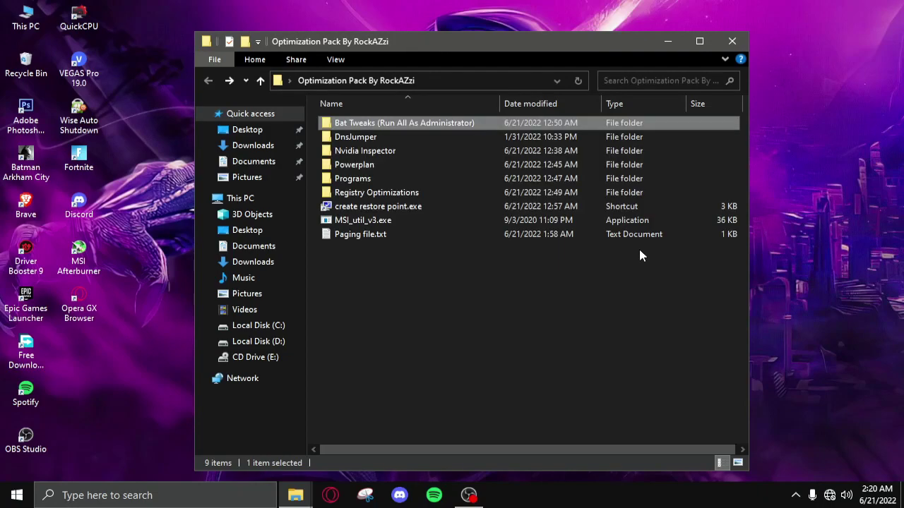
# - Launch DnsJumper.exe from its folder, start the Fastest DNS test on the listed servers and close DNS Jumper
pyautogui.doubleClick(367, 137)
pyautogui.rightClick(382, 129)
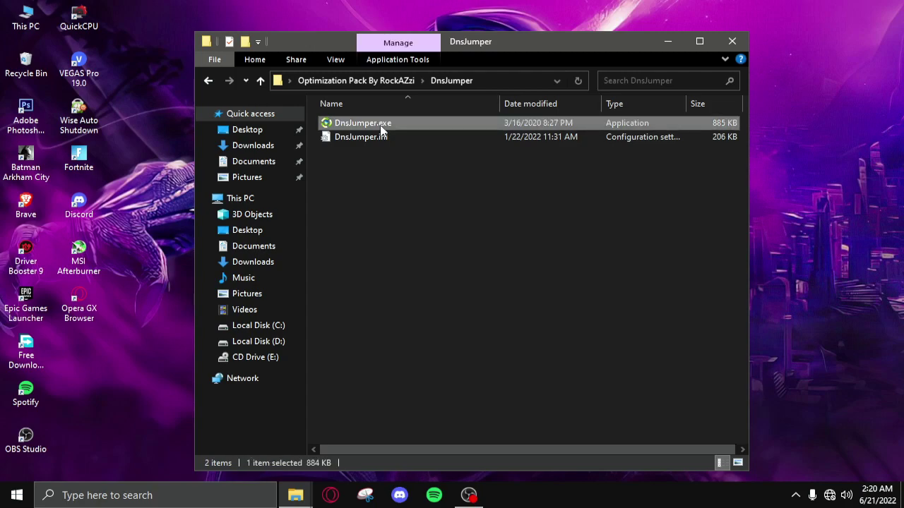
pyautogui.click(433, 151)
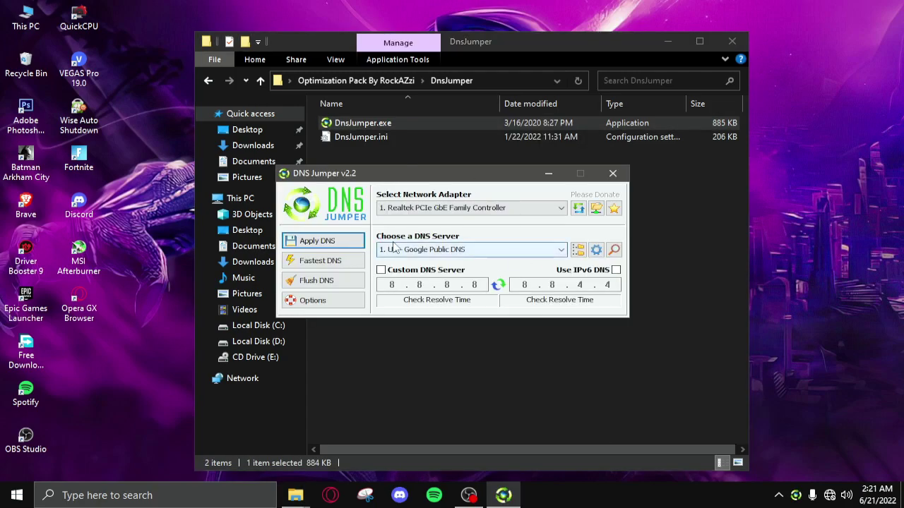
pyautogui.click(346, 267)
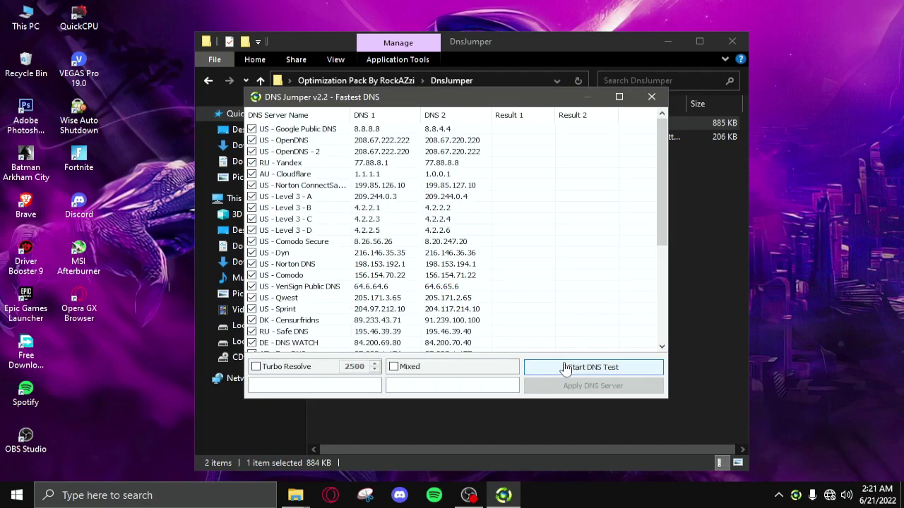
pyautogui.click(569, 369)
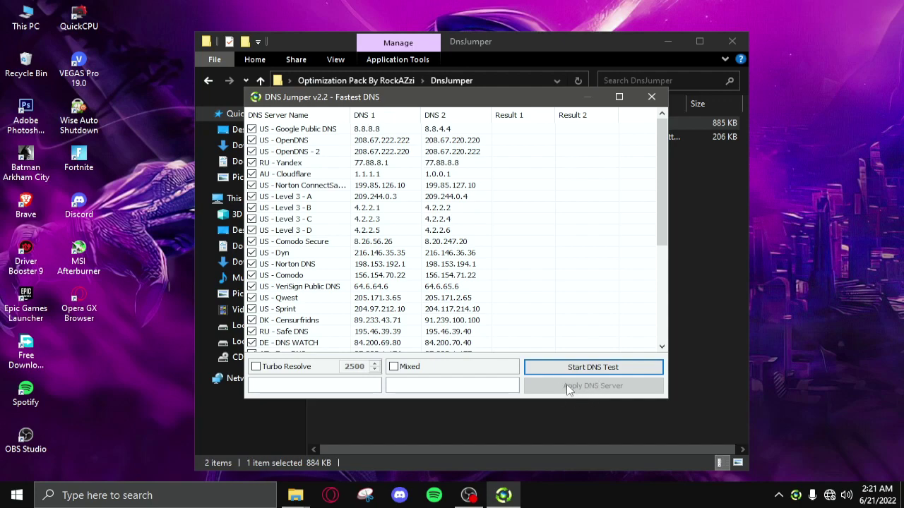
pyautogui.click(659, 100)
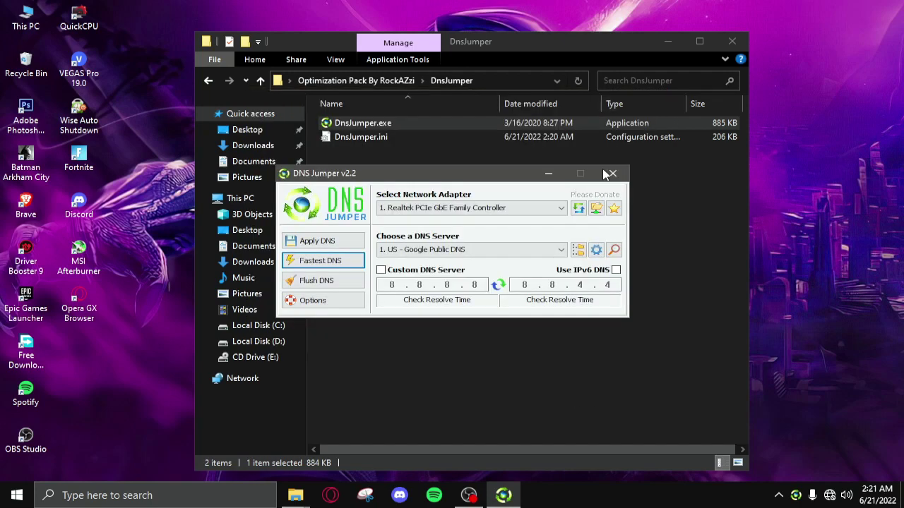
pyautogui.click(611, 174)
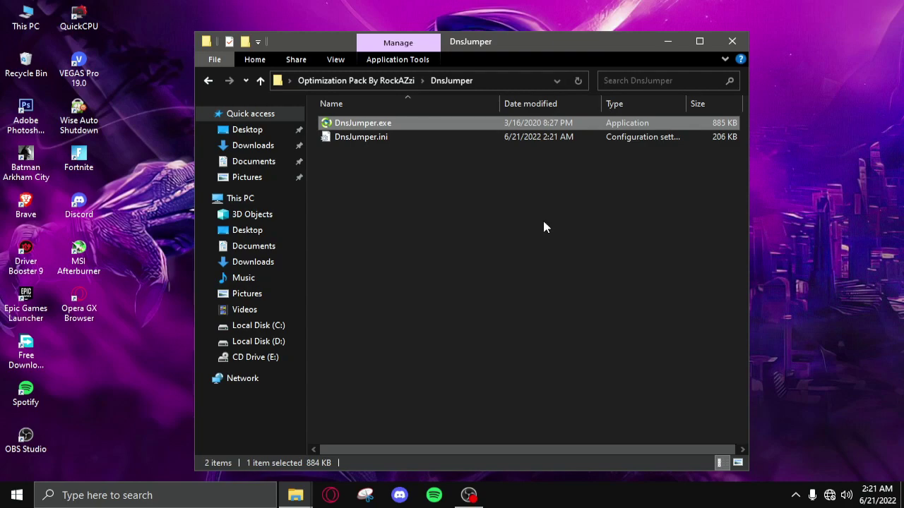
# - Import Profile.nip from the Nvidia Inspector folder into nvidiaProfileInspector.exe
pyautogui.press('BackSpace')
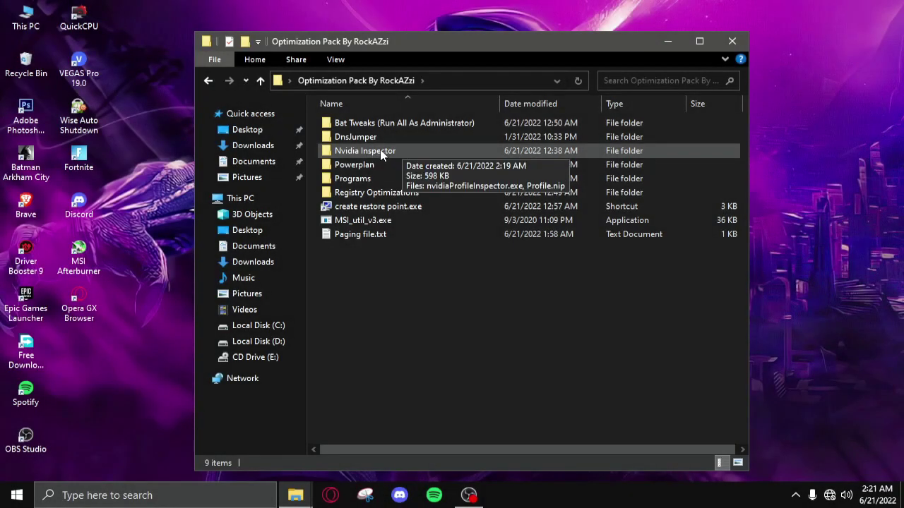
pyautogui.doubleClick(394, 152)
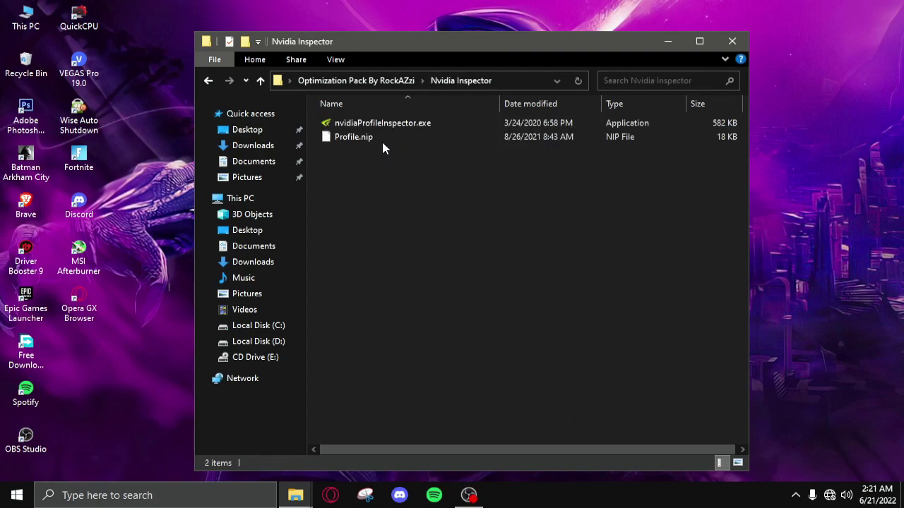
pyautogui.click(392, 141)
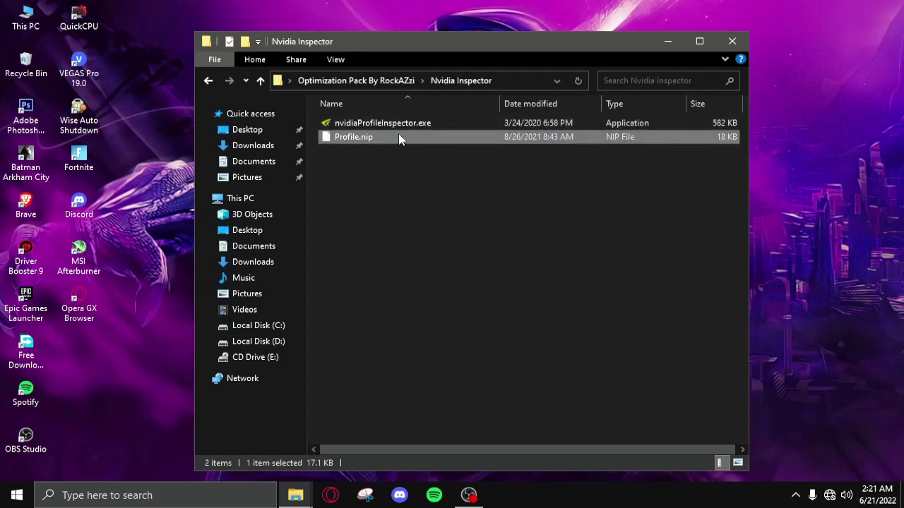
pyautogui.moveTo(399, 134); pyautogui.dragTo(474, 117)
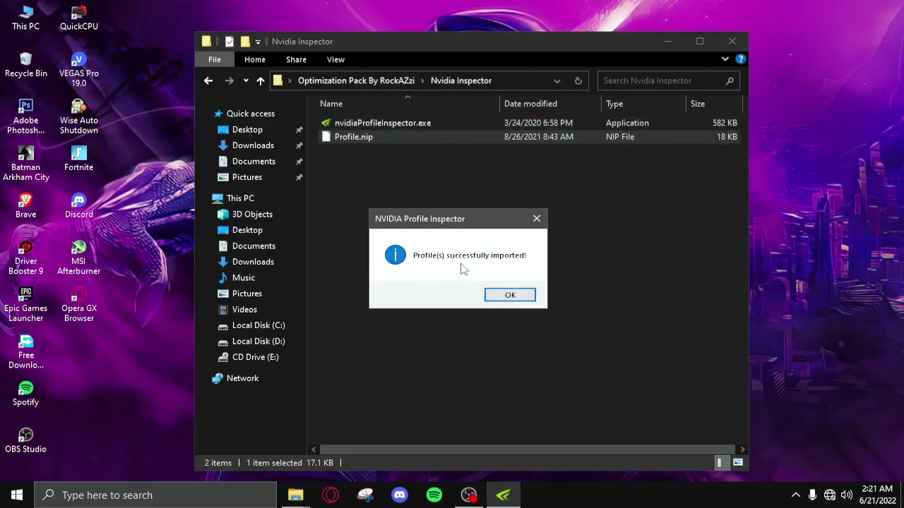
pyautogui.click(509, 295)
# - Open the pack's Powerplan folder and run the Add Ultimate Performance to Power Plan script as administrator
pyautogui.press('BackSpace')
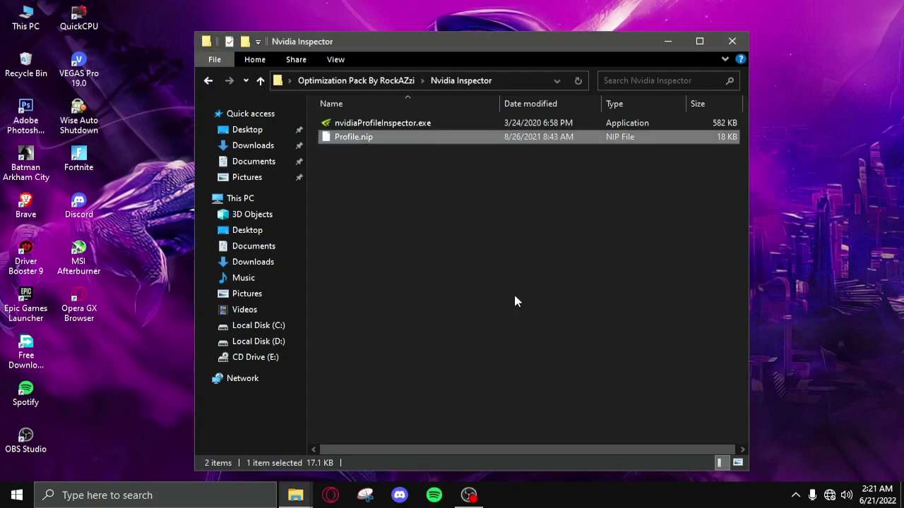
pyautogui.click(504, 287)
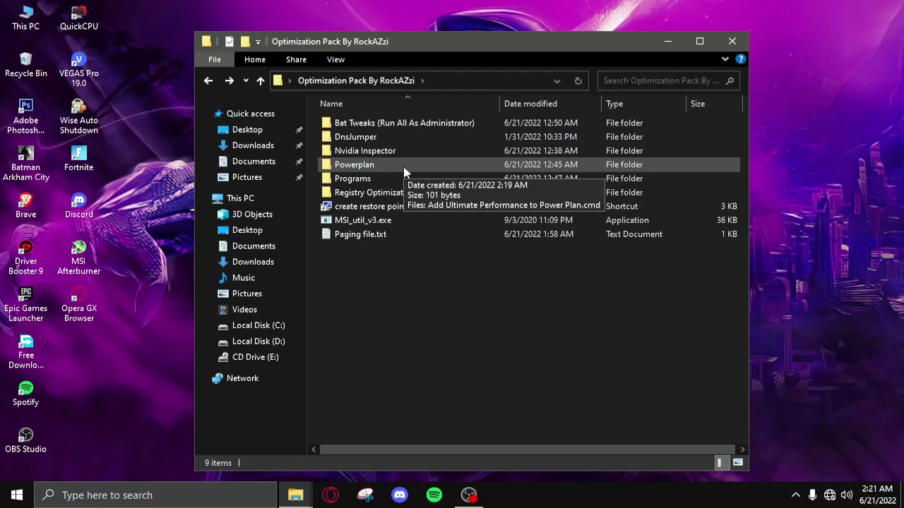
pyautogui.doubleClick(403, 167)
pyautogui.rightClick(387, 125)
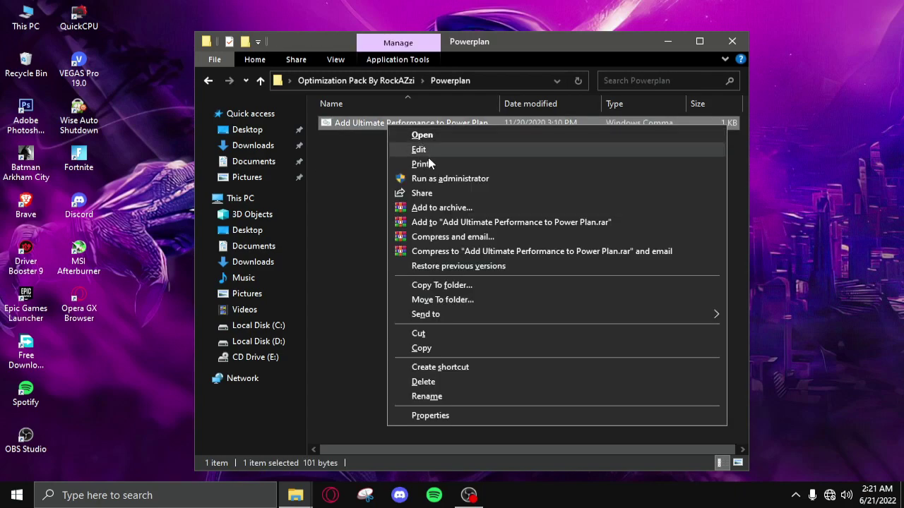
pyautogui.click(428, 184)
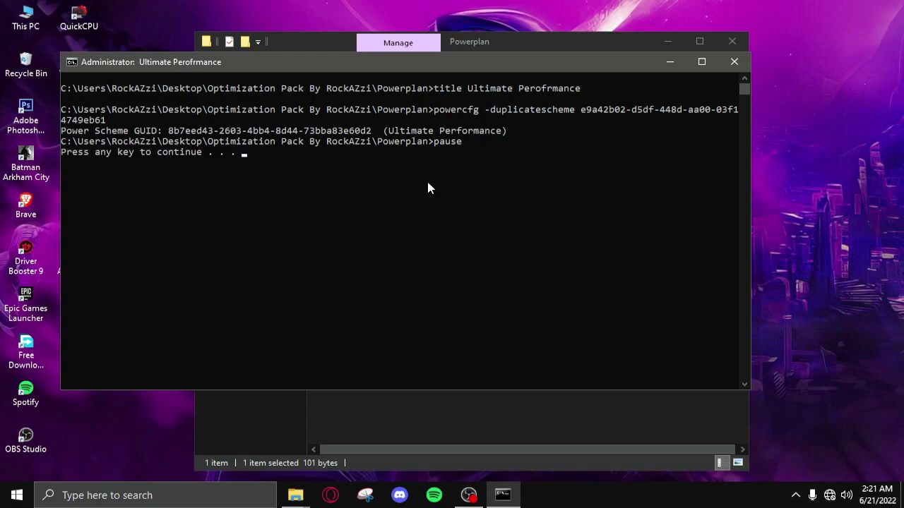
pyautogui.press('Return')
pyautogui.click(428, 188)
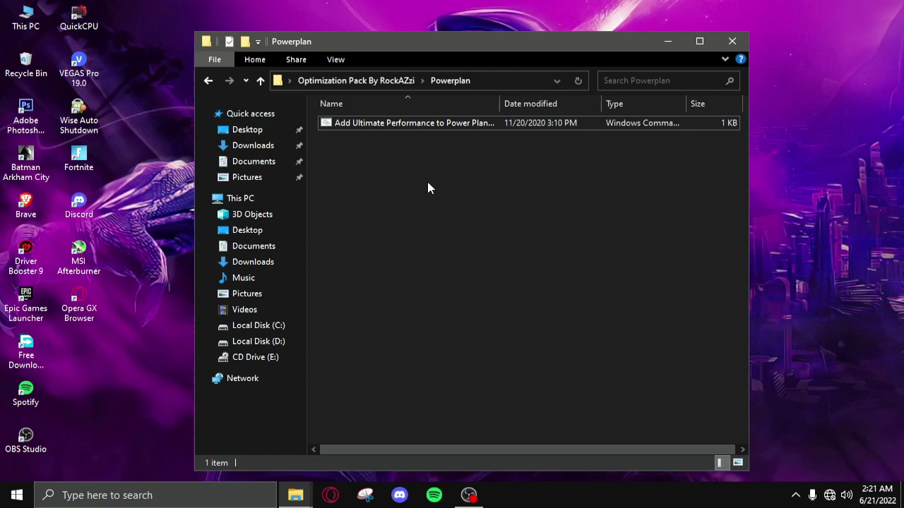
# - Open the pack's Programs folder and select processlassosetup64.exe
pyautogui.press('BackSpace')
pyautogui.press('Down')
pyautogui.press('Return')
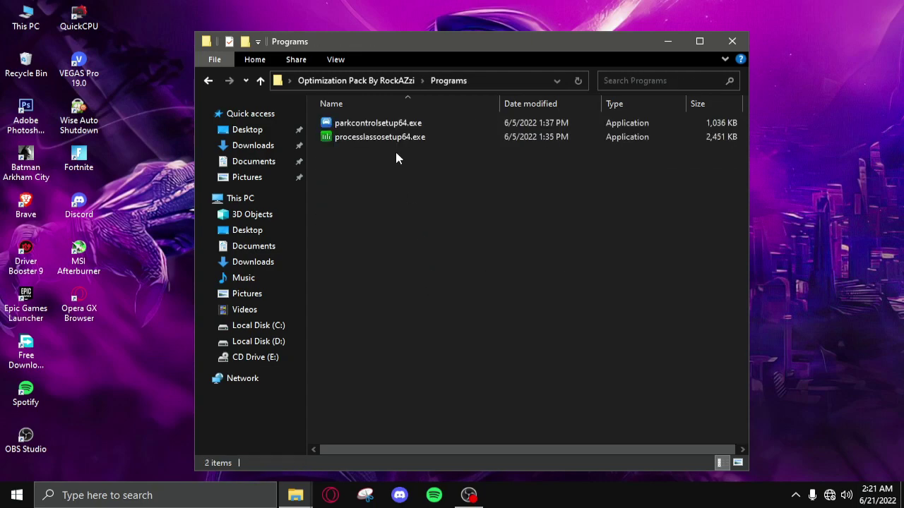
pyautogui.click(395, 137)
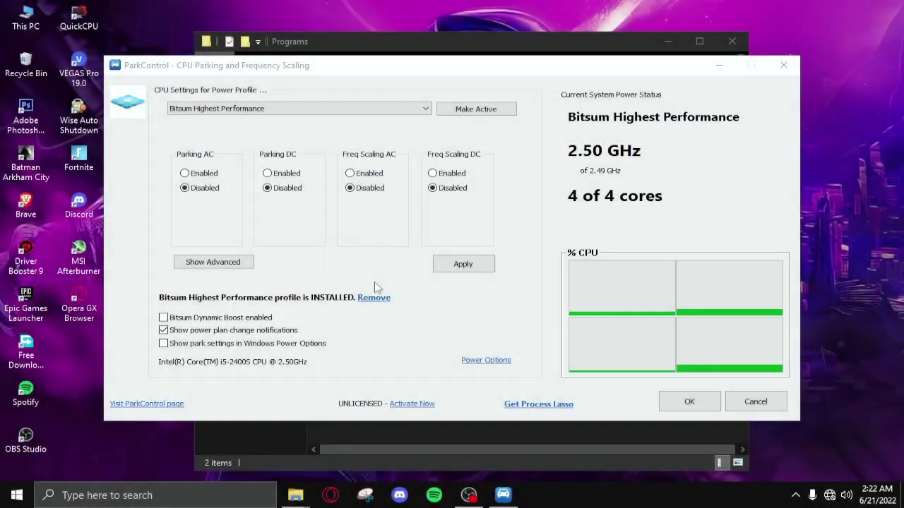
# - Choose the Ultimate Performance power profile in ParkControl and make it the active profile
pyautogui.click(298, 108)
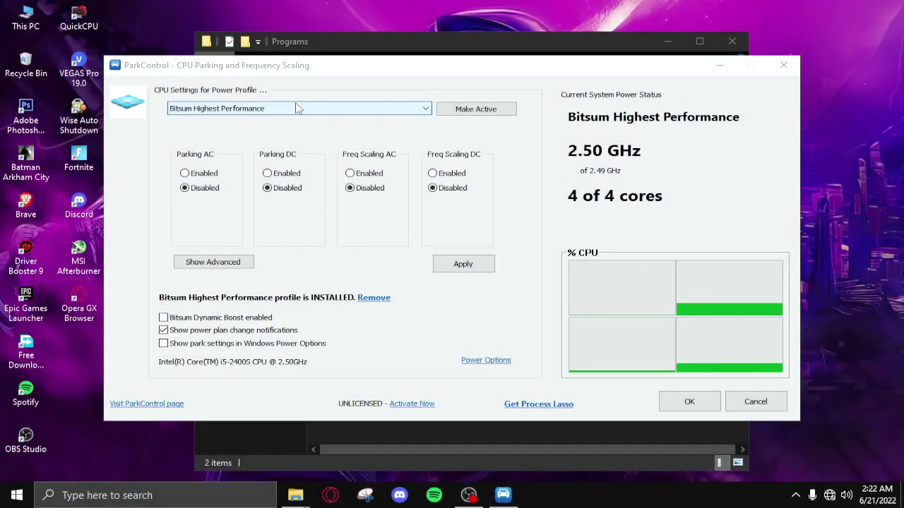
pyautogui.click(250, 154)
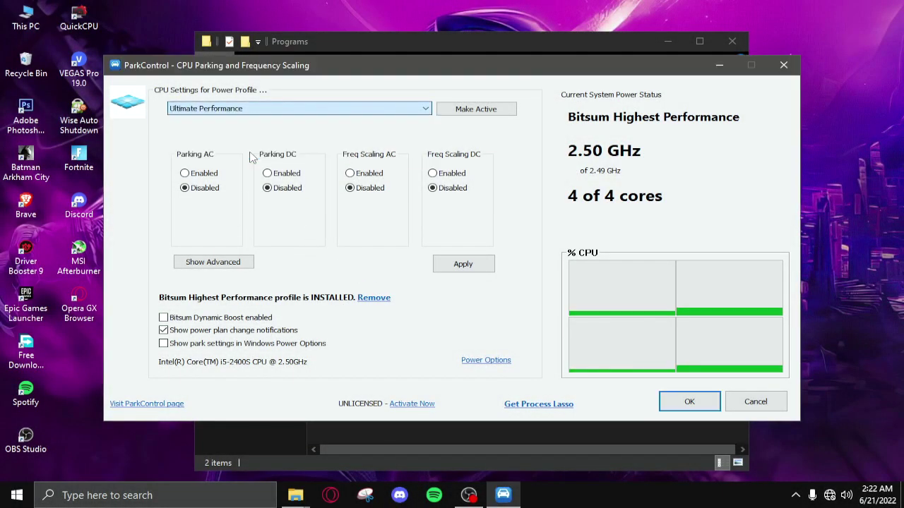
pyautogui.click(475, 112)
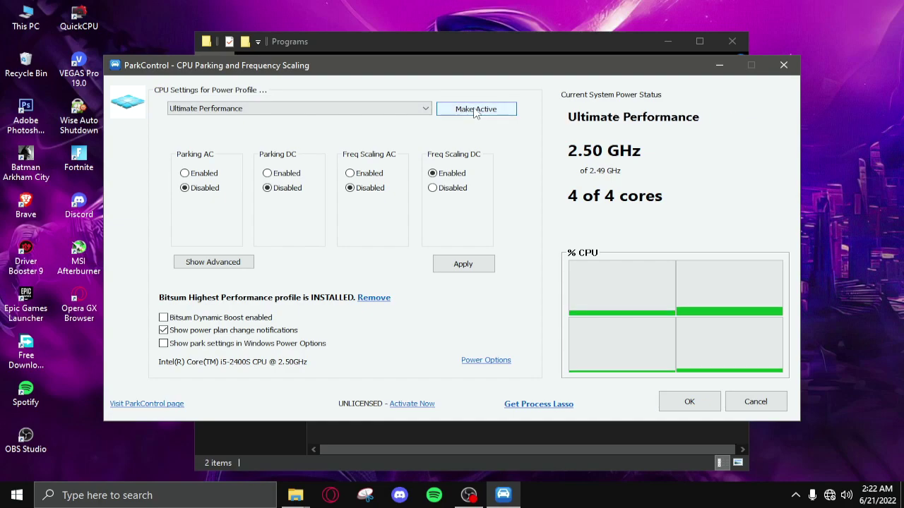
# - Show the advanced CPU settings, set Freq Scaling DC to Disabled for Ultimate Performance, apply it and close ParkControl
pyautogui.click(199, 265)
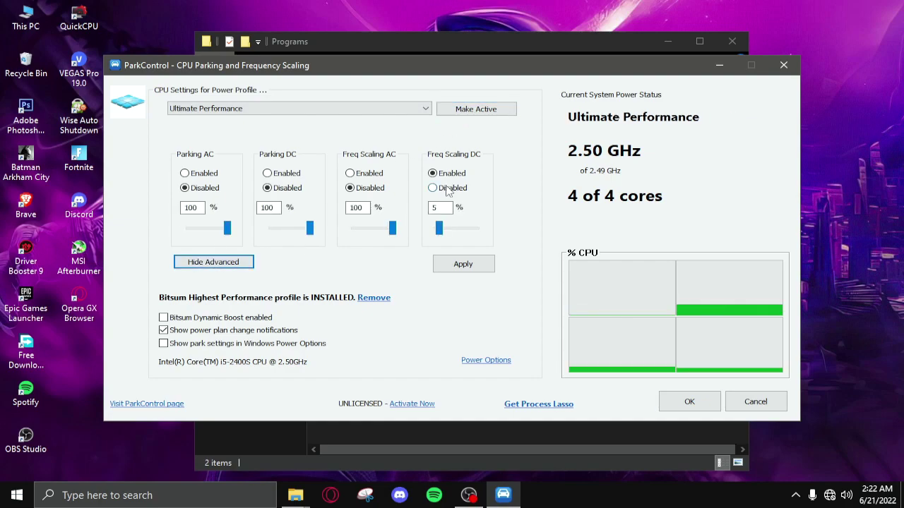
pyautogui.click(447, 190)
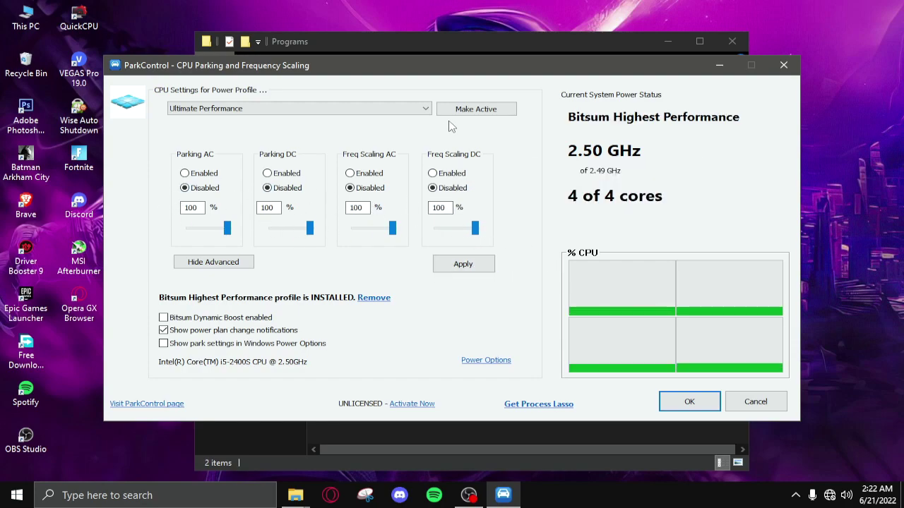
pyautogui.click(475, 266)
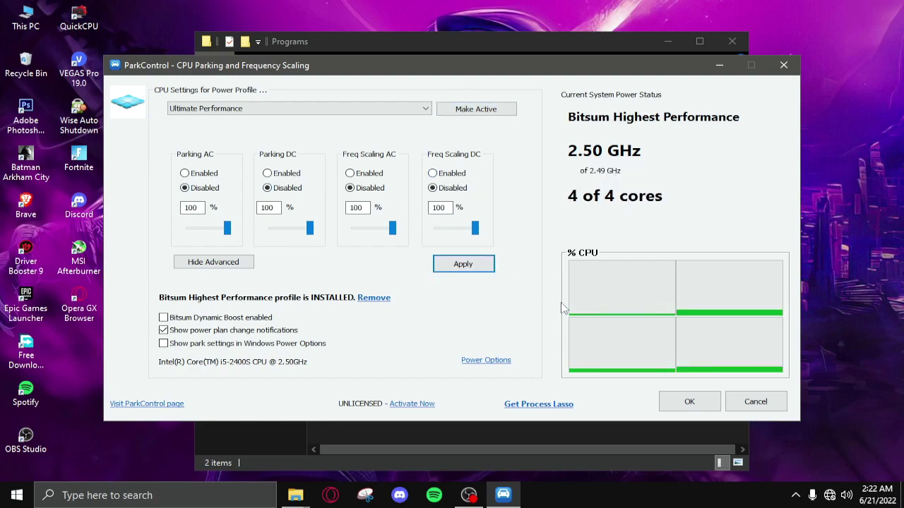
pyautogui.click(688, 403)
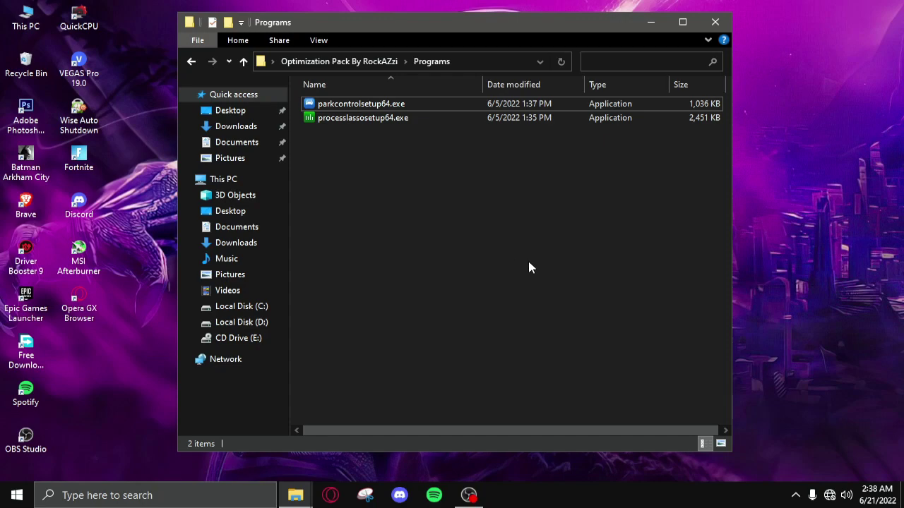
# - Open the running Process Lasso and examine its general options, governor and GUI refresh intervals, and Performance Mode setting
pyautogui.click(795, 495)
pyautogui.click(793, 470)
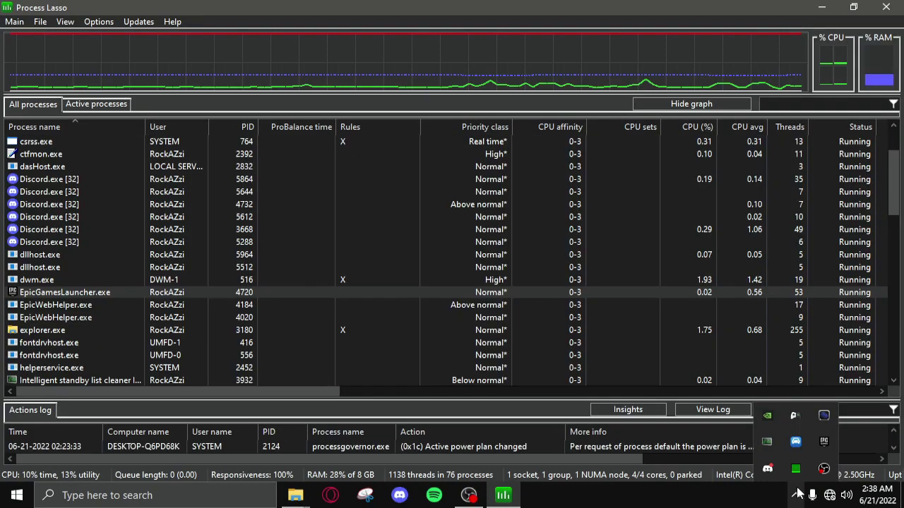
pyautogui.click(99, 22)
pyautogui.moveTo(153, 47)
pyautogui.moveTo(219, 35)
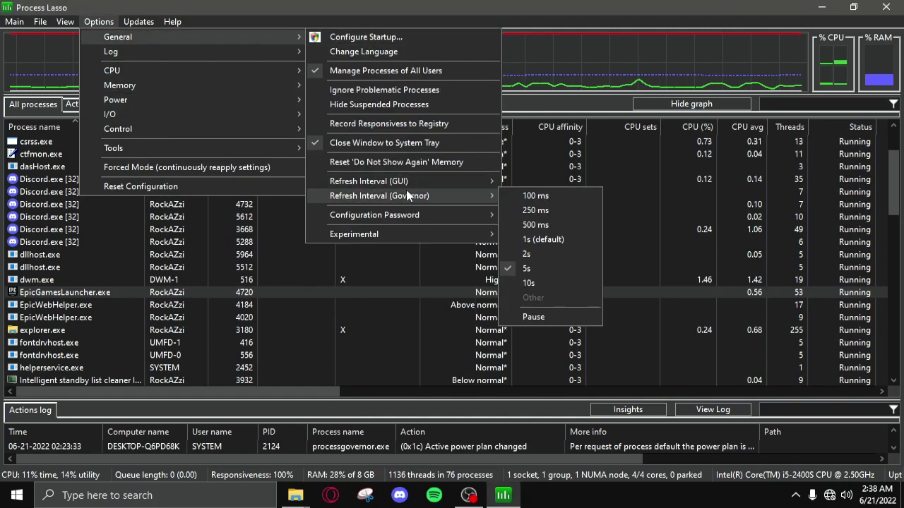
pyautogui.moveTo(452, 182)
pyautogui.moveTo(15, 22)
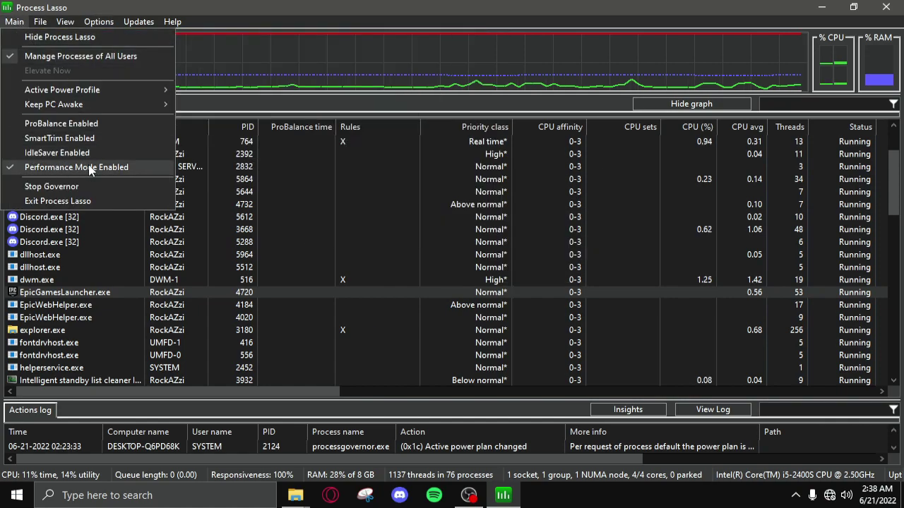
# - Examine the CPU priority and Induce Performance Mode options for EpicGamesLauncher.exe, then close the Process Lasso window
pyautogui.click(168, 296)
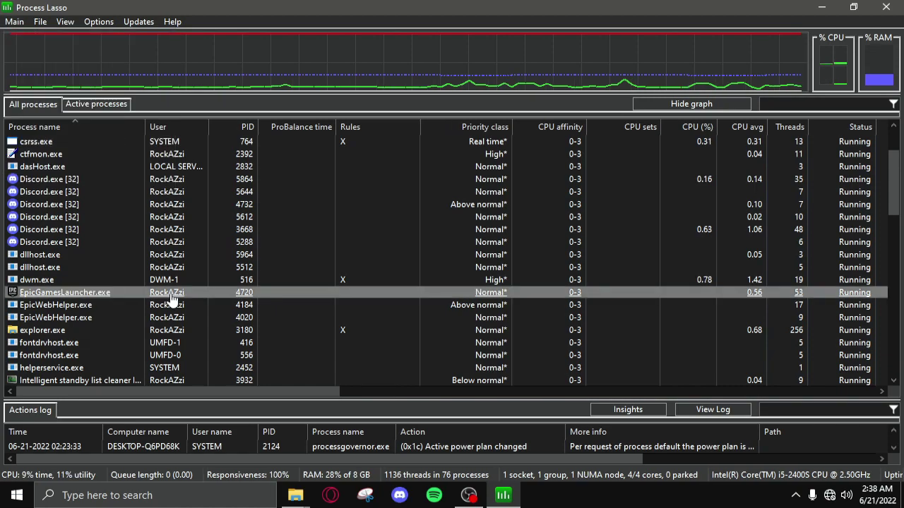
pyautogui.rightClick(169, 297)
pyautogui.moveTo(307, 166)
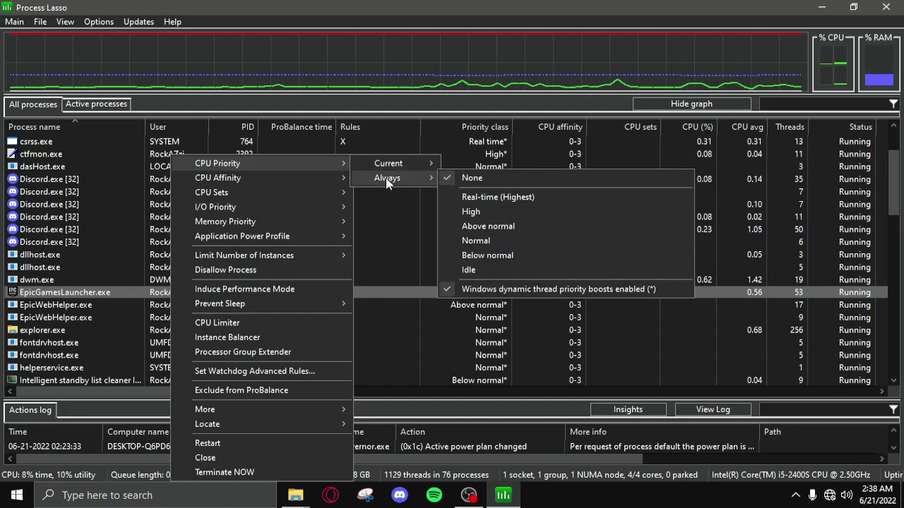
pyautogui.moveTo(426, 164)
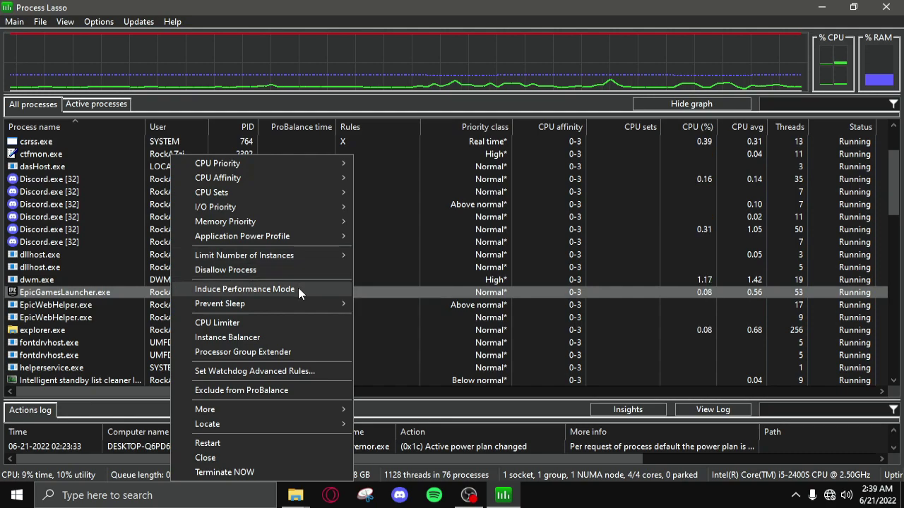
pyautogui.click(410, 278)
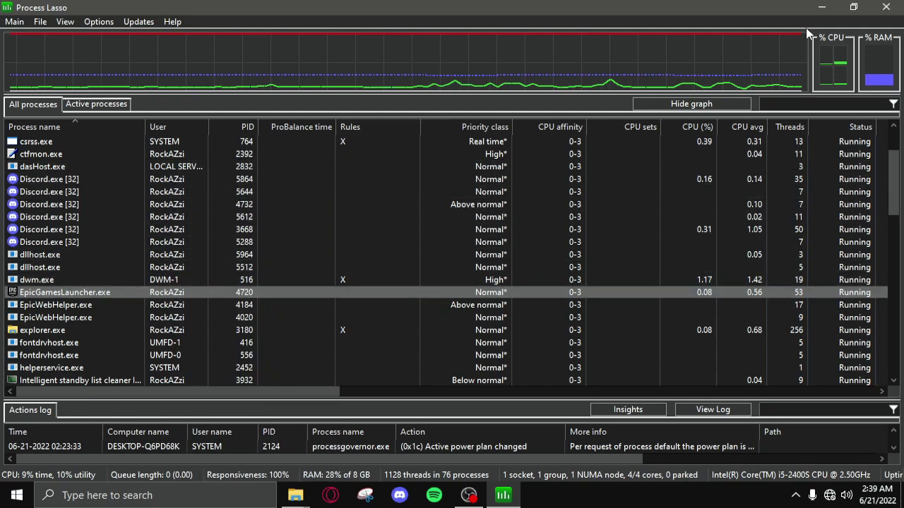
pyautogui.click(886, 7)
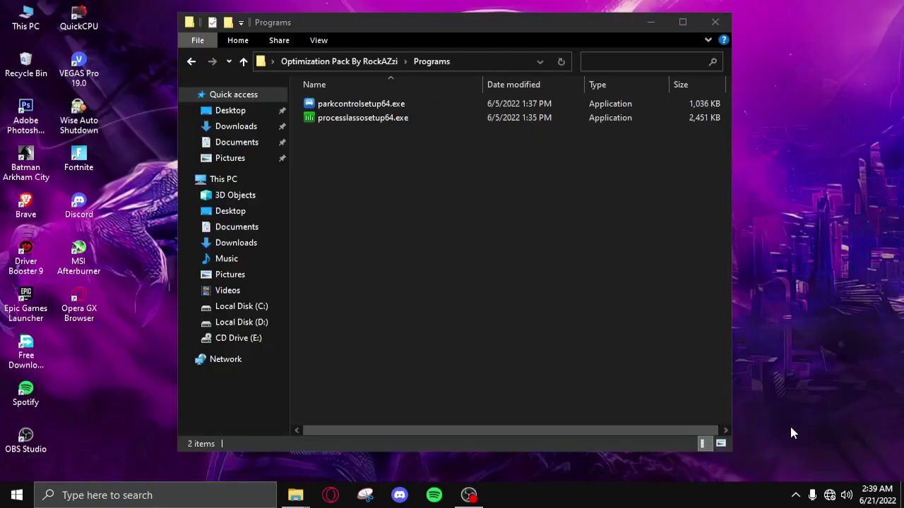
pyautogui.click(796, 495)
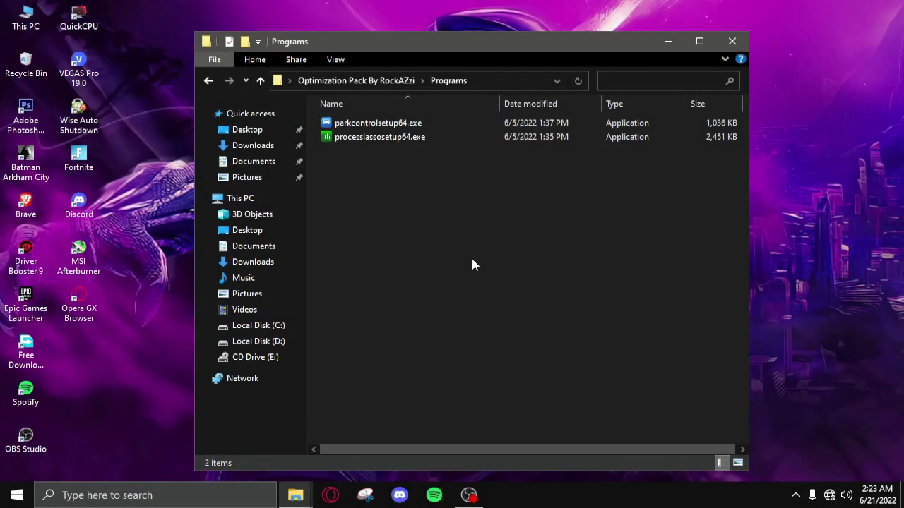
# - Open the pack's Registry Optimizations folder and merge every .reg file into the registry one by one, from Add_Maximum_processor_frequency through Unnecessary Services.reg
pyautogui.hotkey('alt', 'Left')
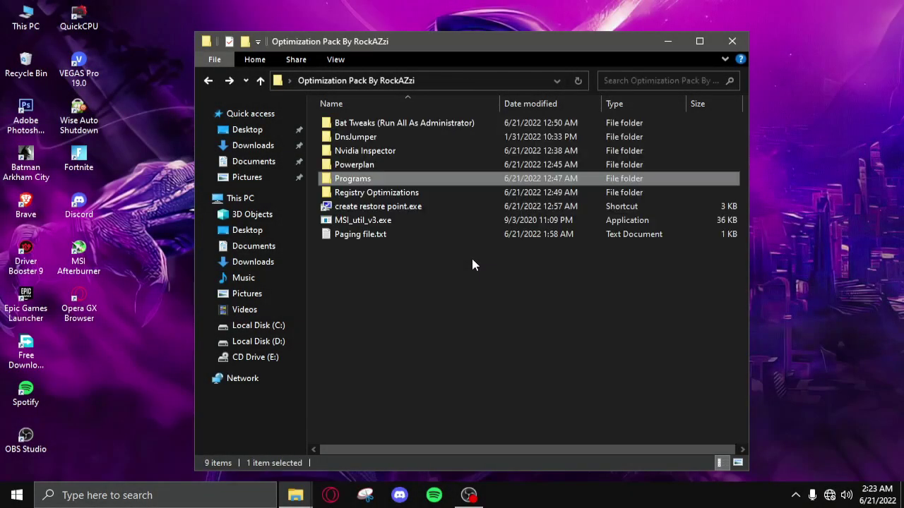
pyautogui.press('Down')
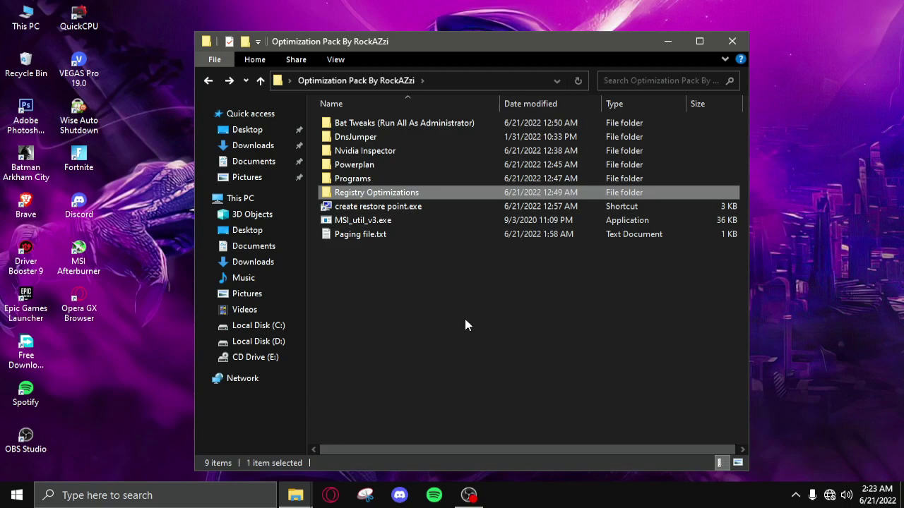
pyautogui.press('Return')
pyautogui.click(381, 124)
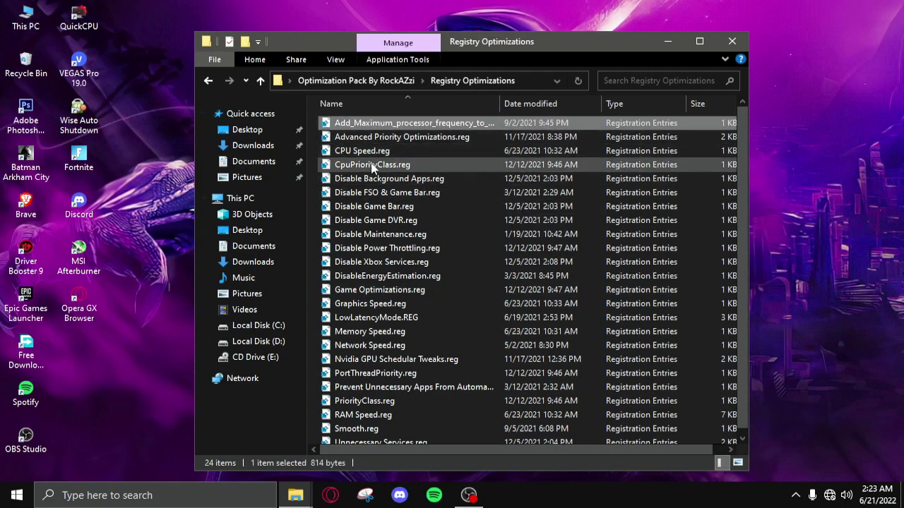
pyautogui.press('Return')
pyautogui.press('Return')
pyautogui.press('Return')
pyautogui.press('Down')
pyautogui.press('Return')
pyautogui.press('Return')
pyautogui.press('Return')
pyautogui.press('Down')
pyautogui.press('Return')
pyautogui.press('Return')
pyautogui.press('Return')
pyautogui.press('Down')
pyautogui.press('Return')
pyautogui.press('Return')
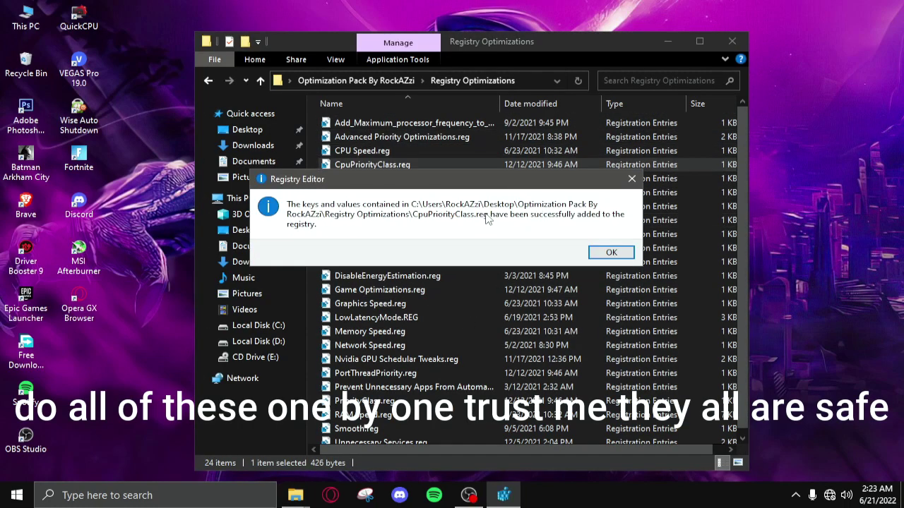
pyautogui.press('Return')
pyautogui.press('Down')
pyautogui.press('Return')
pyautogui.press('Return')
pyautogui.press('Return')
pyautogui.press('Down')
pyautogui.press('Return')
pyautogui.press('Return')
pyautogui.press('Return')
pyautogui.press('Down')
pyautogui.press('Return')
pyautogui.press('Return')
pyautogui.press('Return')
pyautogui.press('Down')
pyautogui.press('Return')
pyautogui.press('Return')
pyautogui.press('Return')
pyautogui.press('Down')
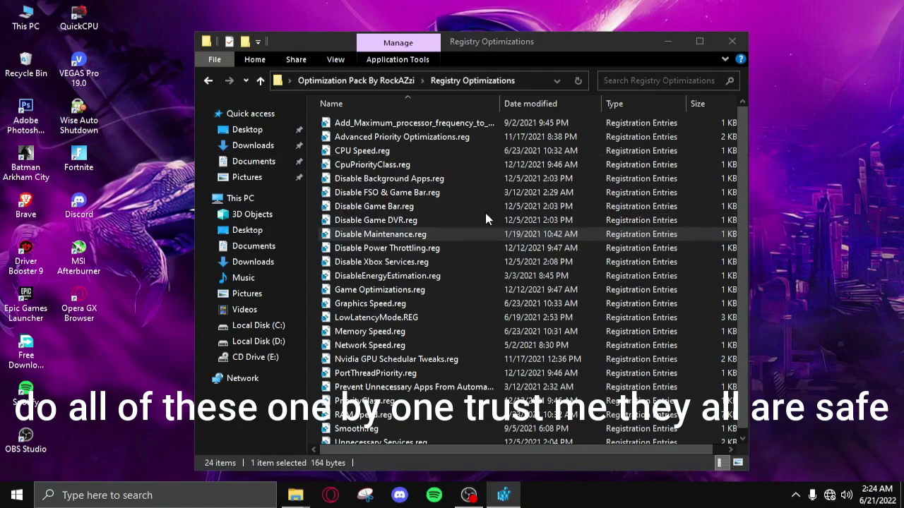
pyautogui.press('Return')
pyautogui.press('Return')
pyautogui.press('Return')
pyautogui.press('Down')
pyautogui.press('Return')
pyautogui.press('Return')
pyautogui.press('Return')
pyautogui.press('Down')
pyautogui.press('Return')
pyautogui.press('Return')
pyautogui.press('Return')
pyautogui.press('Down')
pyautogui.press('Return')
pyautogui.press('Return')
pyautogui.press('Return')
pyautogui.press('Down')
pyautogui.press('Return')
pyautogui.press('Return')
pyautogui.press('Return')
pyautogui.press('Down')
pyautogui.press('Return')
pyautogui.press('Return')
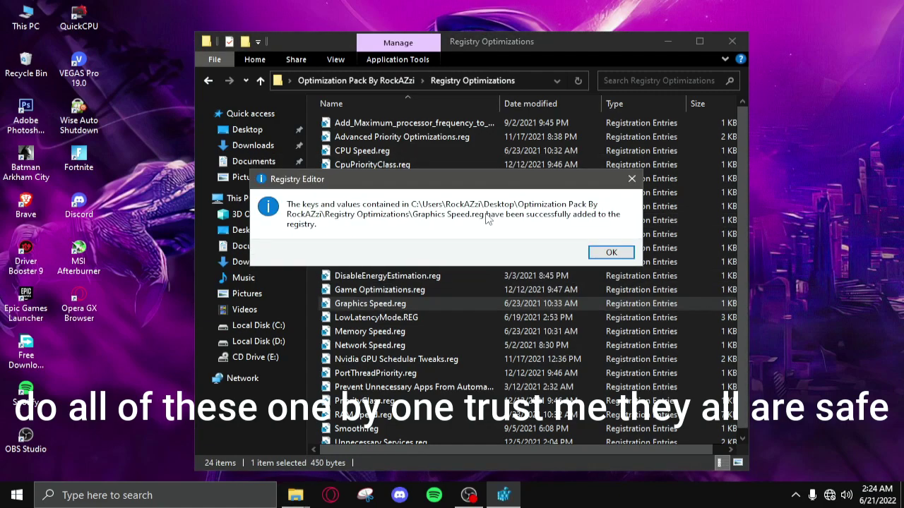
pyautogui.press('Return')
pyautogui.press('Down')
pyautogui.press('Return')
pyautogui.press('Return')
pyautogui.press('Return')
pyautogui.press('Down')
pyautogui.press('Return')
pyautogui.press('Return')
pyautogui.press('Return')
pyautogui.press('Down')
pyautogui.press('Return')
pyautogui.press('Return')
pyautogui.press('Return')
pyautogui.press('Down')
pyautogui.press('Return')
pyautogui.press('Return')
pyautogui.press('Return')
pyautogui.press('Down')
pyautogui.press('Return')
pyautogui.press('Return')
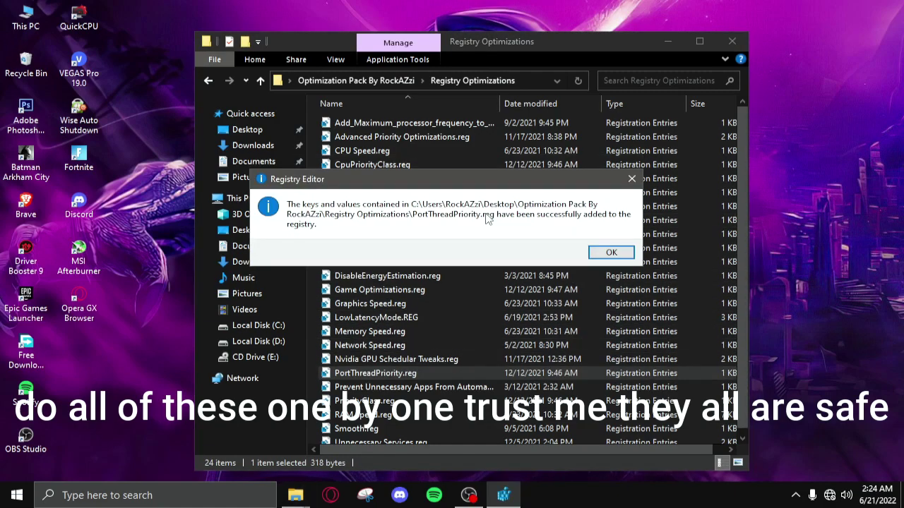
pyautogui.press('Return')
pyautogui.press('Down')
pyautogui.press('Return')
pyautogui.press('Return')
pyautogui.press('Return')
pyautogui.press('Down')
pyautogui.press('Return')
pyautogui.press('Return')
pyautogui.press('Return')
pyautogui.press('Down')
pyautogui.press('Return')
pyautogui.press('Return')
pyautogui.press('Return')
pyautogui.press('Down')
pyautogui.press('Return')
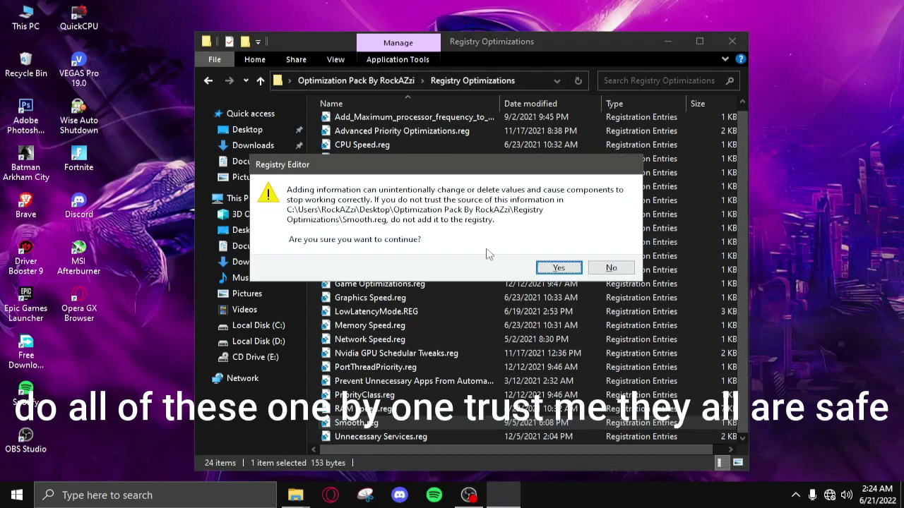
pyautogui.press('Return')
pyautogui.press('Return')
pyautogui.press('Down')
pyautogui.press('Return')
pyautogui.press('Return')
pyautogui.press('Return')
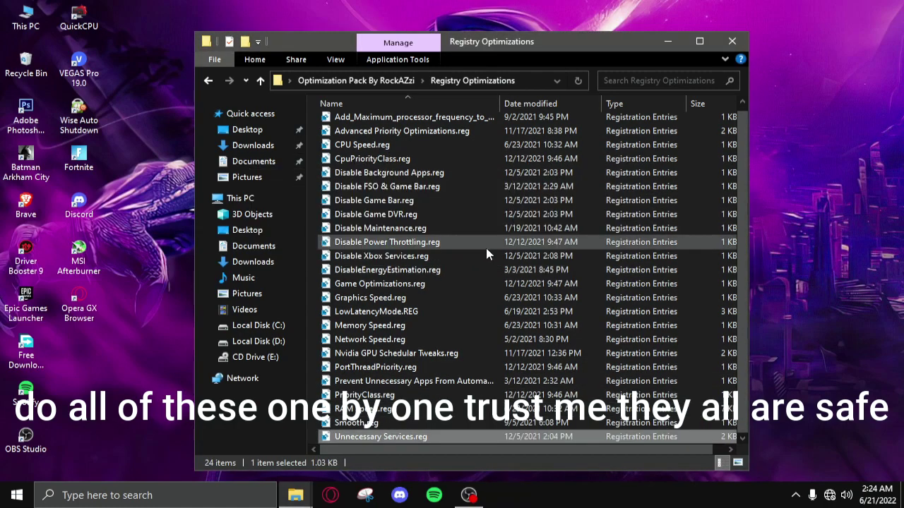
pyautogui.click(316, 270)
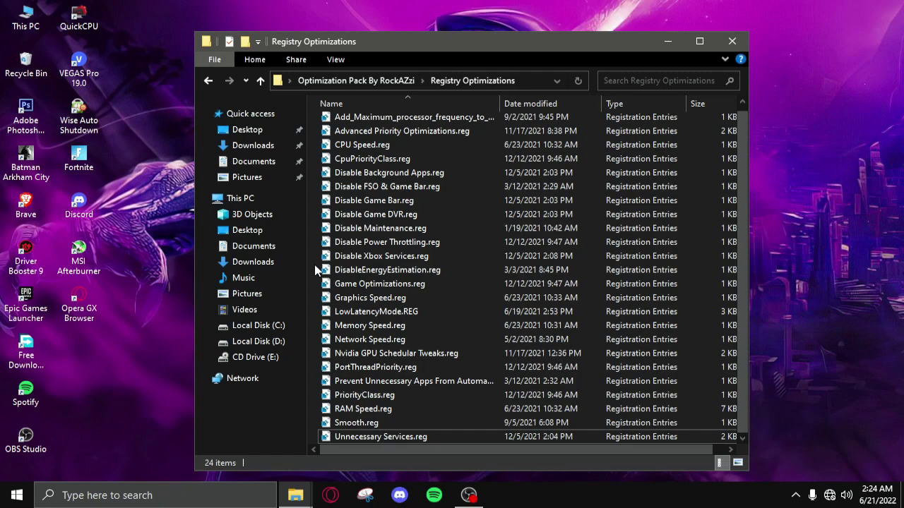
# - Return to the Optimization Pack folder and run MSI_util_v3.exe as administrator
pyautogui.press('BackSpace')
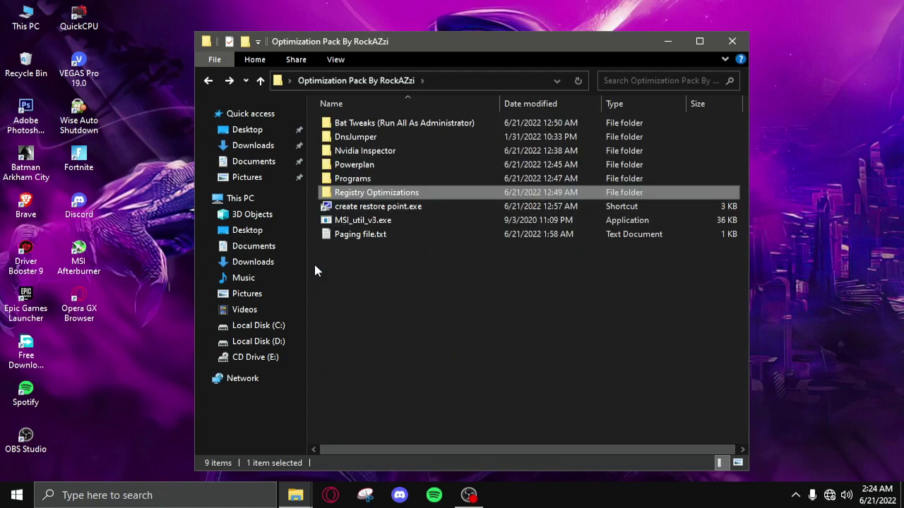
pyautogui.click(406, 222)
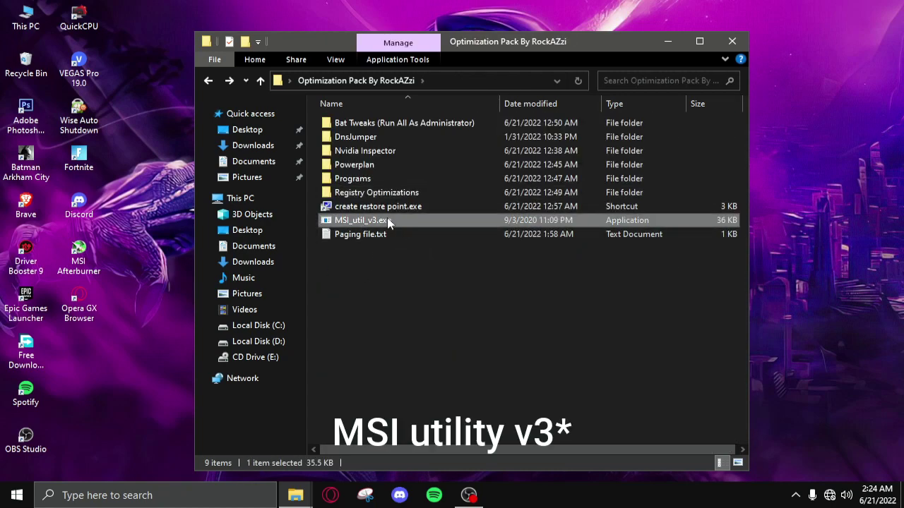
pyautogui.rightClick(388, 219)
pyautogui.click(443, 197)
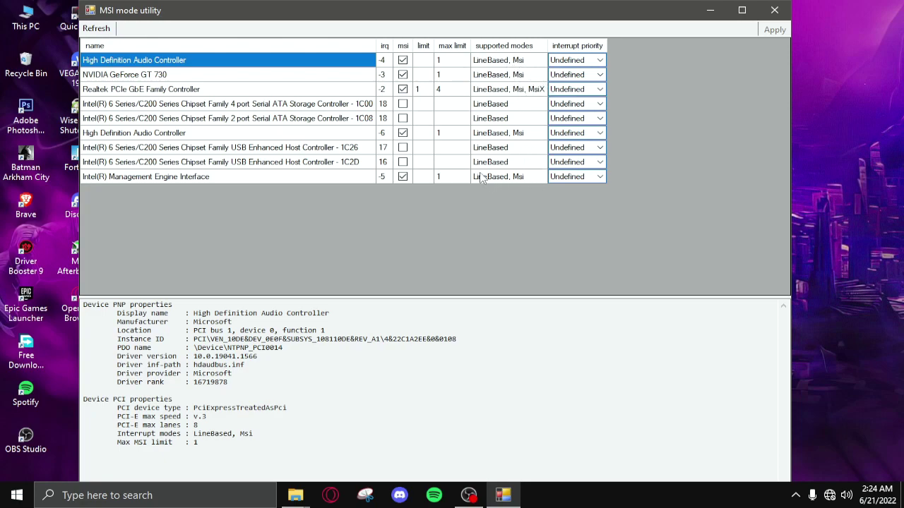
pyautogui.doubleClick(401, 177)
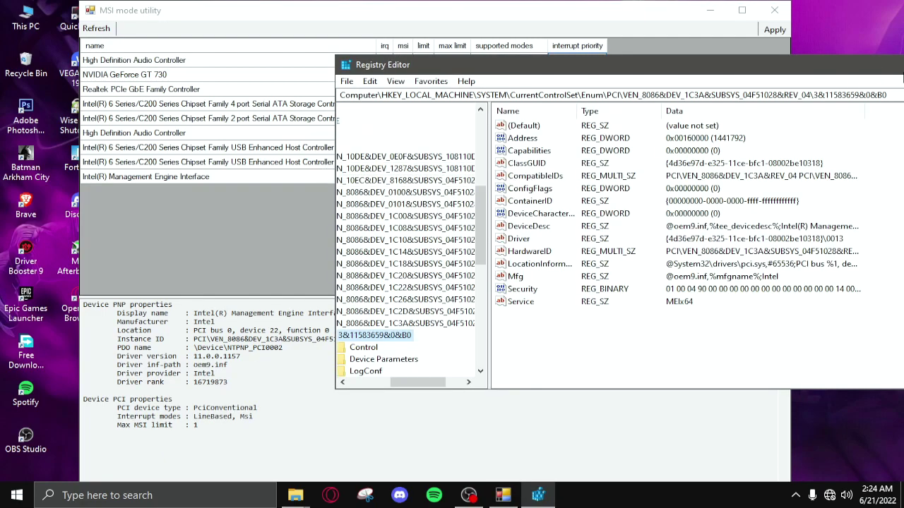
pyautogui.moveTo(874, 69); pyautogui.dragTo(567, 68)
pyautogui.click(679, 63)
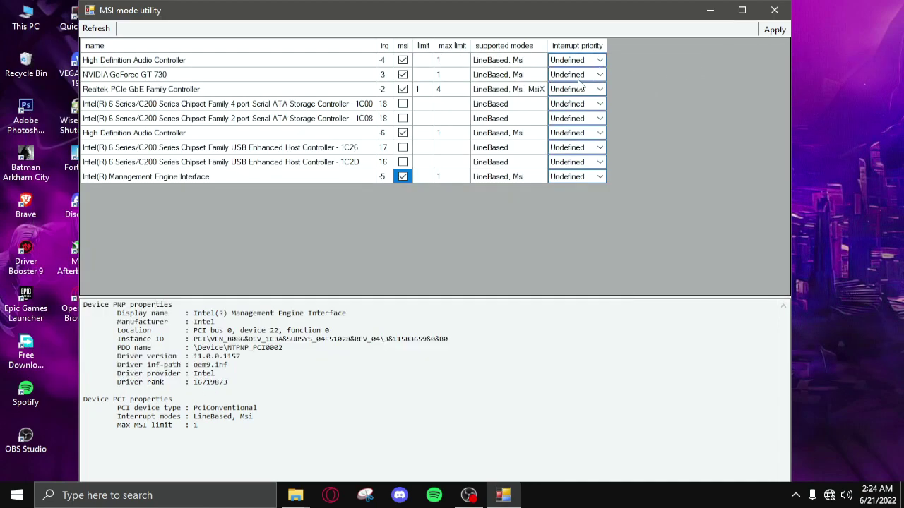
# - Examine the interrupt priority options for the NVIDIA GeForce GT 730 and close MSI mode utility without applying changes
pyautogui.click(601, 77)
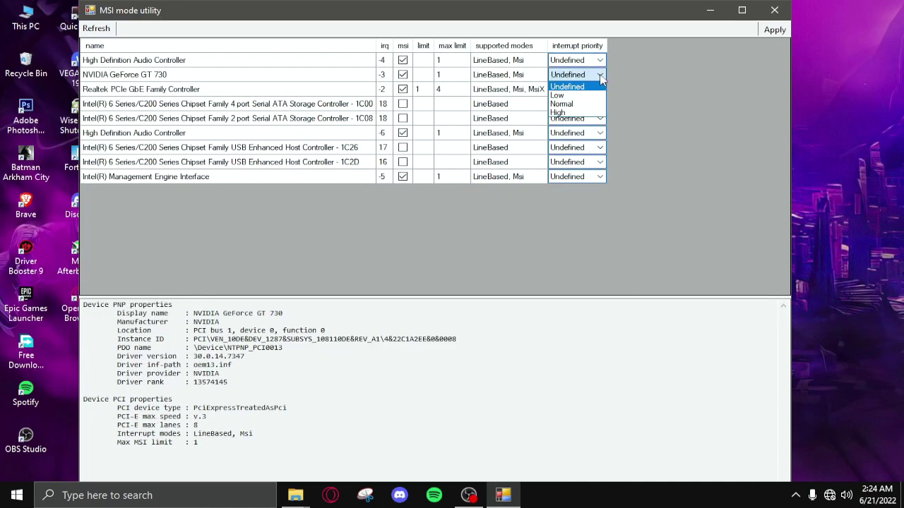
pyautogui.click(599, 78)
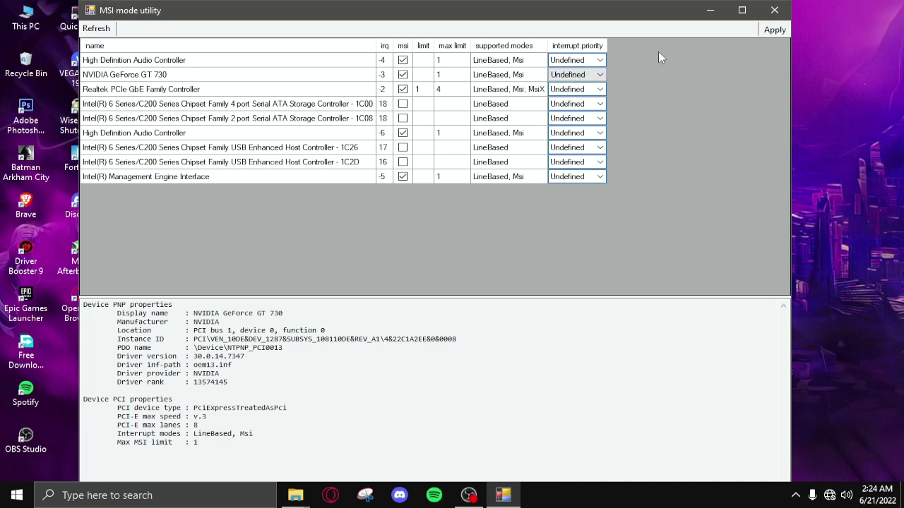
pyautogui.click(775, 13)
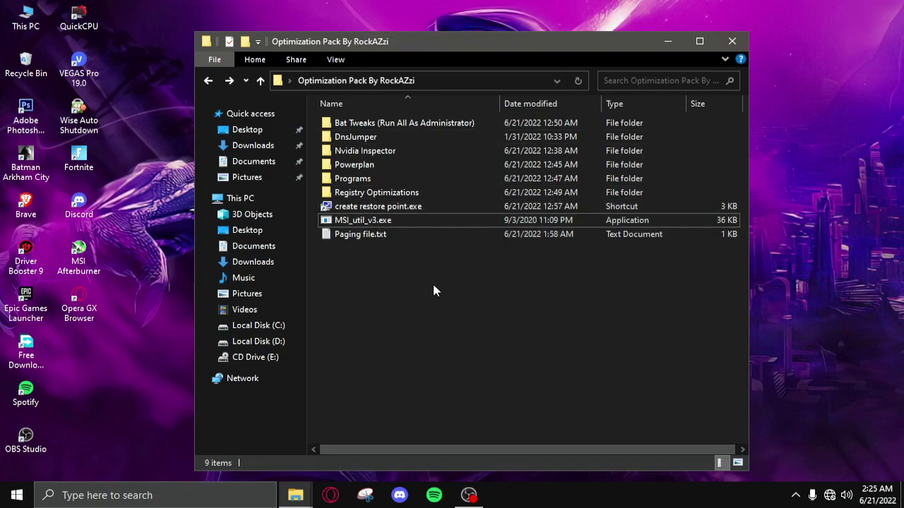
# - Open Paging file.txt from the pack's folder to read the paging sizes for each RAM amount
pyautogui.doubleClick(420, 237)
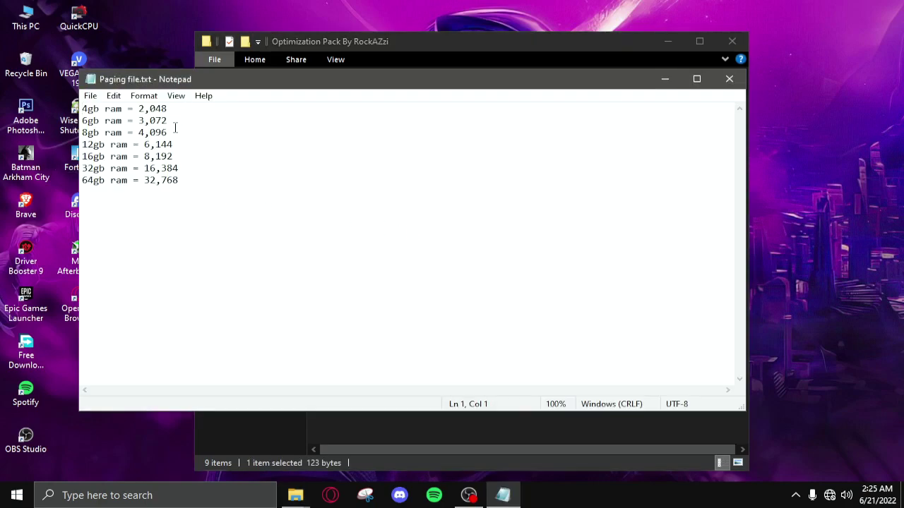
# - Open the computer's system properties from This PC and go through the advanced performance options to the Virtual Memory settings
pyautogui.doubleClick(23, 20)
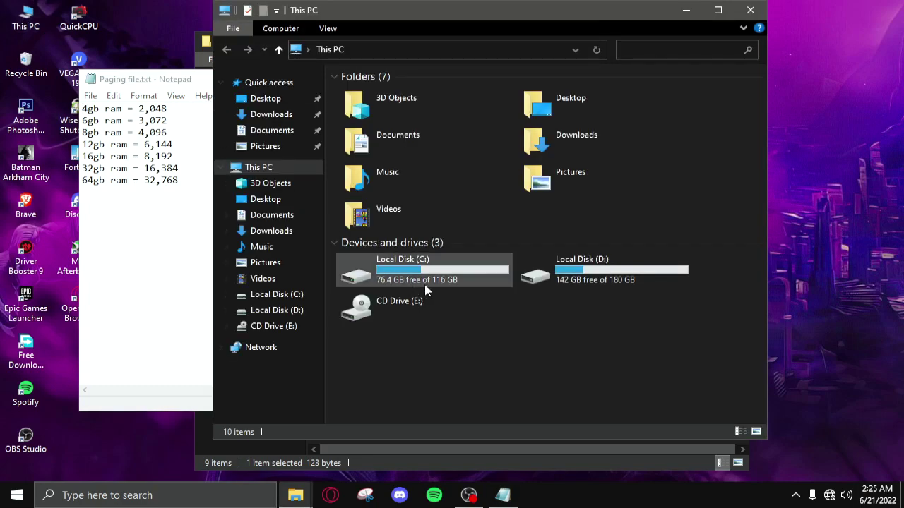
pyautogui.rightClick(485, 355)
pyautogui.click(528, 345)
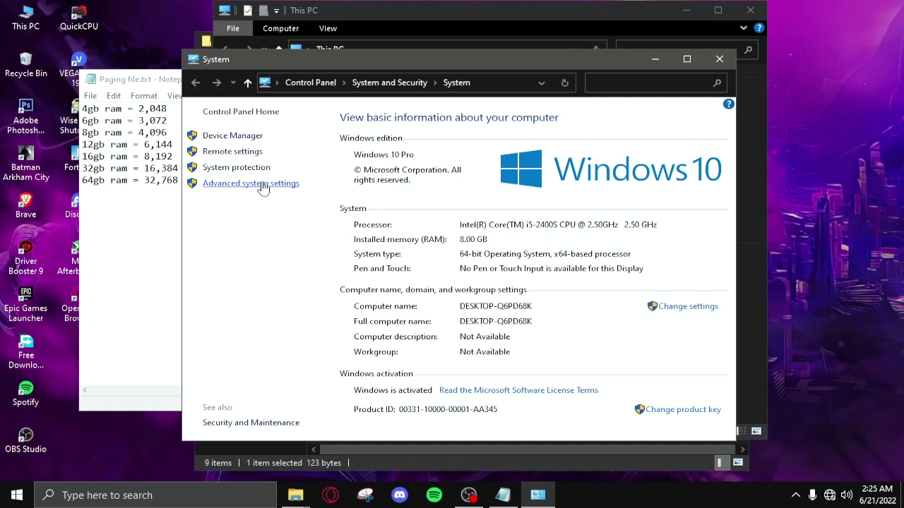
pyautogui.click(261, 184)
pyautogui.click(356, 194)
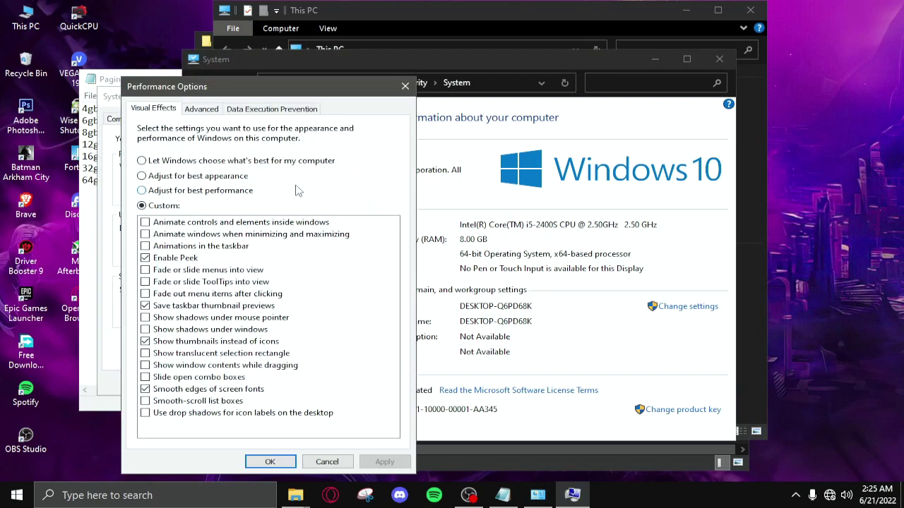
pyautogui.click(201, 115)
pyautogui.click(378, 282)
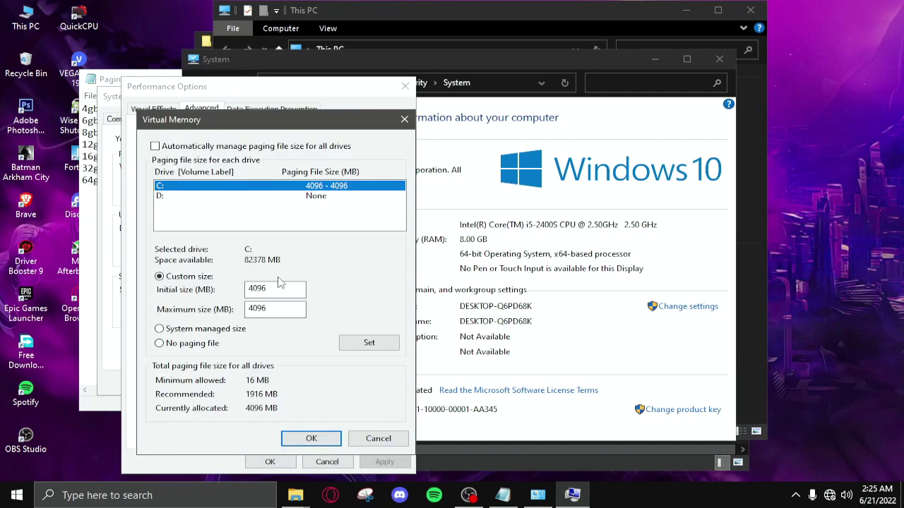
# - Place Paging file.txt beside the Virtual Memory settings to compare drive C:'s custom size with the list, and accept the virtual memory and performance options
pyautogui.click(91, 230)
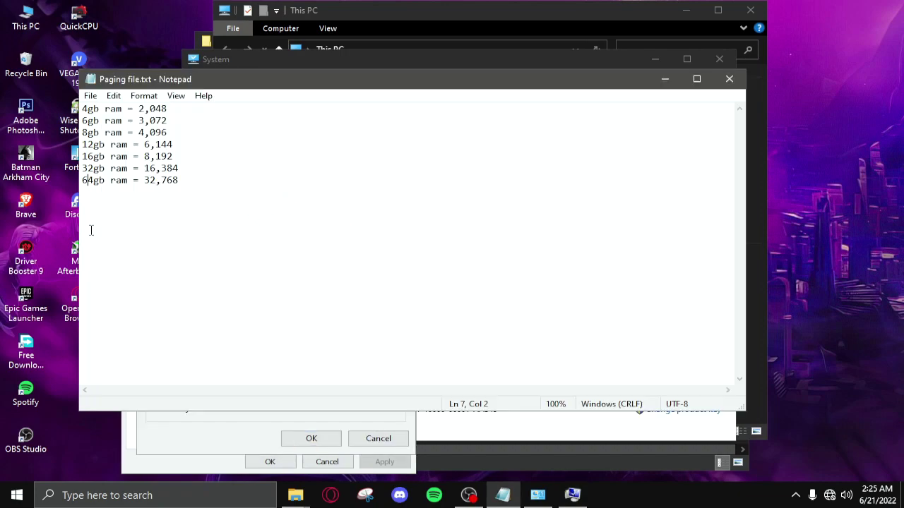
pyautogui.moveTo(244, 81); pyautogui.dragTo(768, 79)
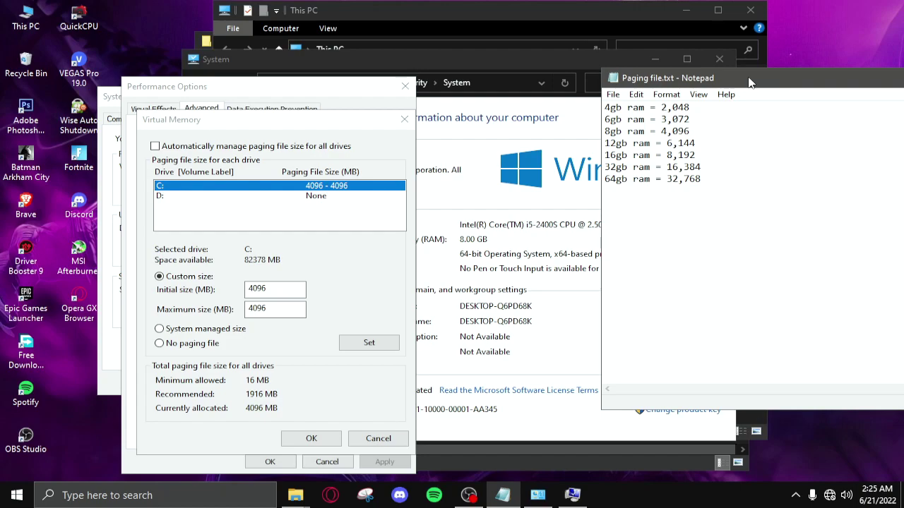
pyautogui.moveTo(684, 92); pyautogui.dragTo(579, 121)
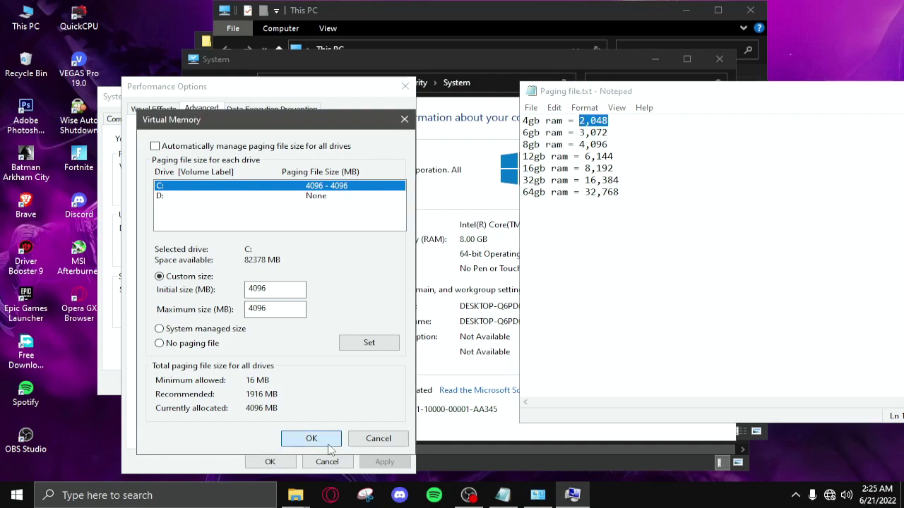
pyautogui.click(328, 443)
pyautogui.click(270, 462)
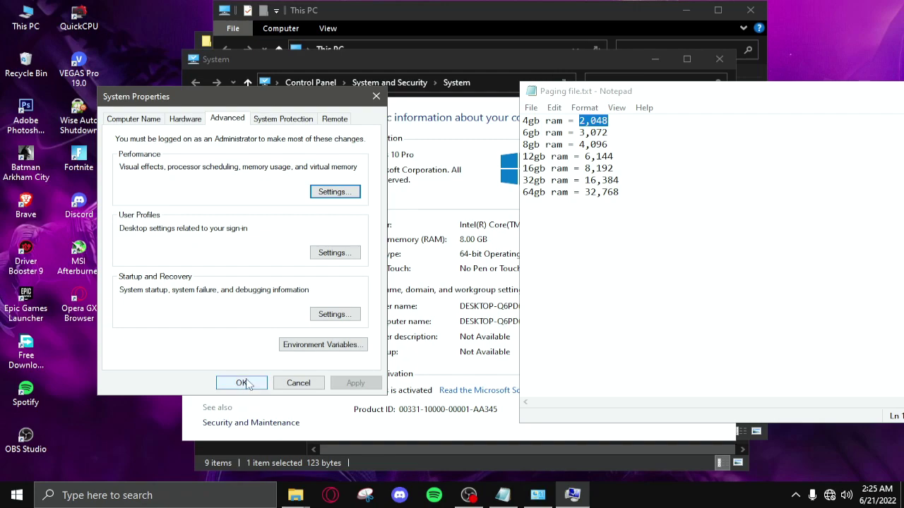
# - Check the Remote Assistance and Remote Desktop options in System Properties and accept them to close the dialog
pyautogui.click(336, 120)
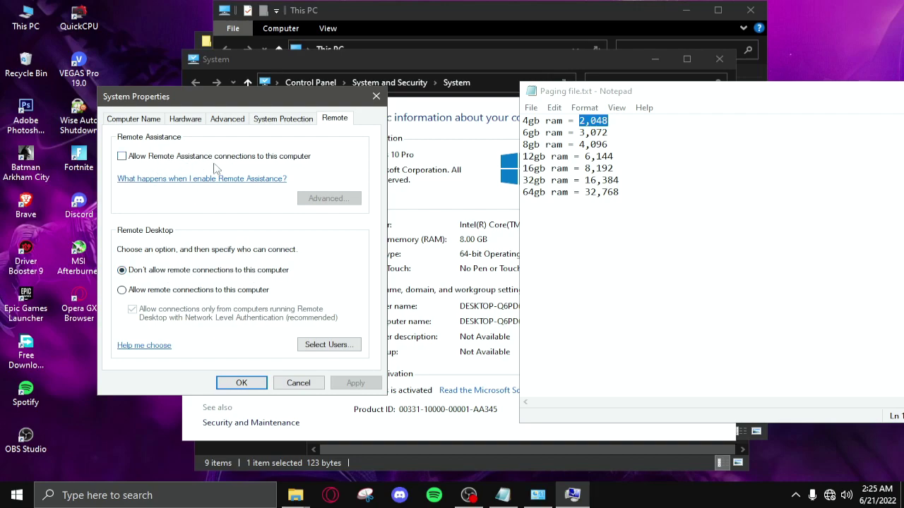
pyautogui.click(241, 383)
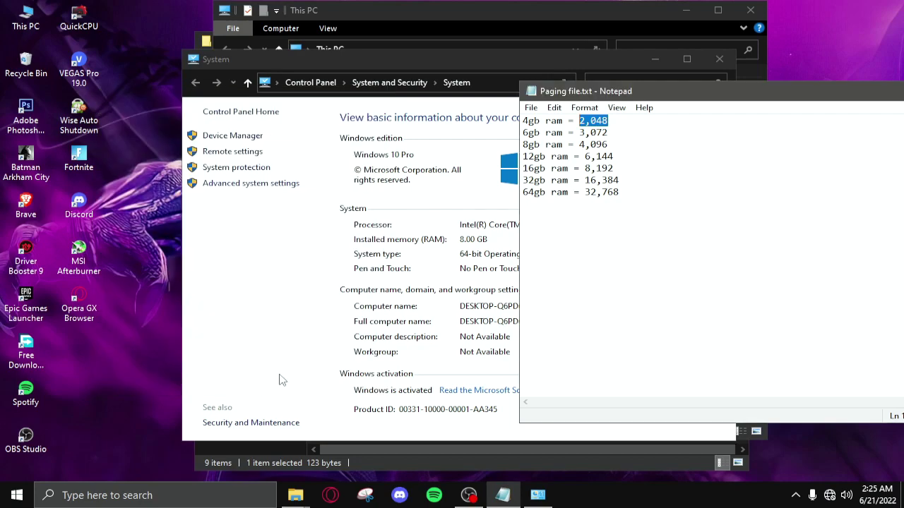